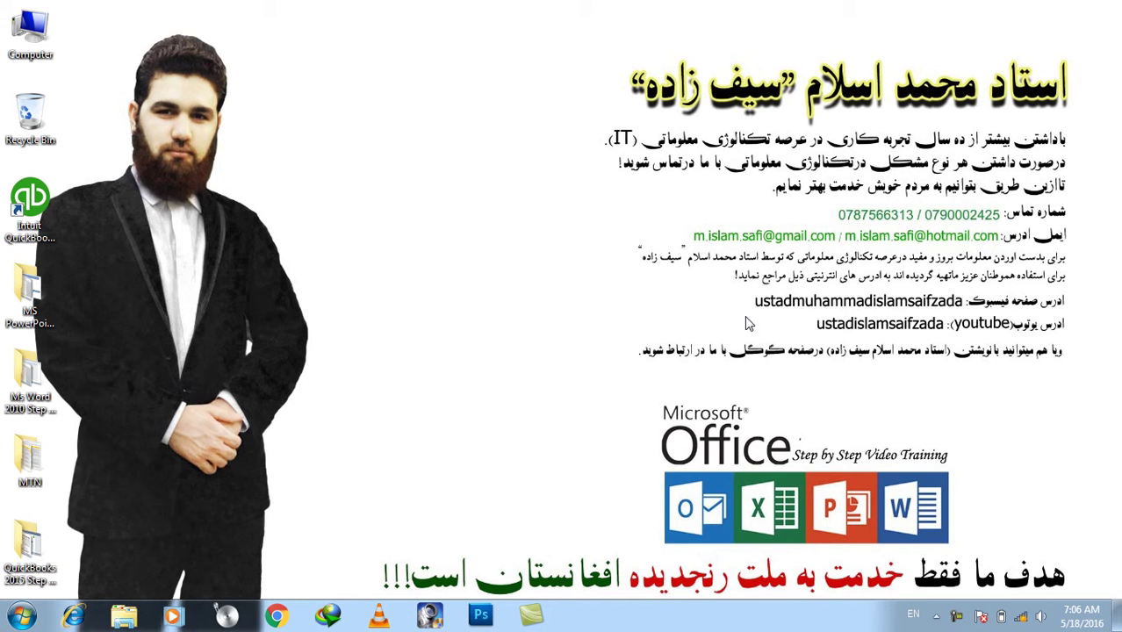
Launch PowerPoint by running 'powerpnt' from the Run box, skipping the add-in error.
click(21, 617)
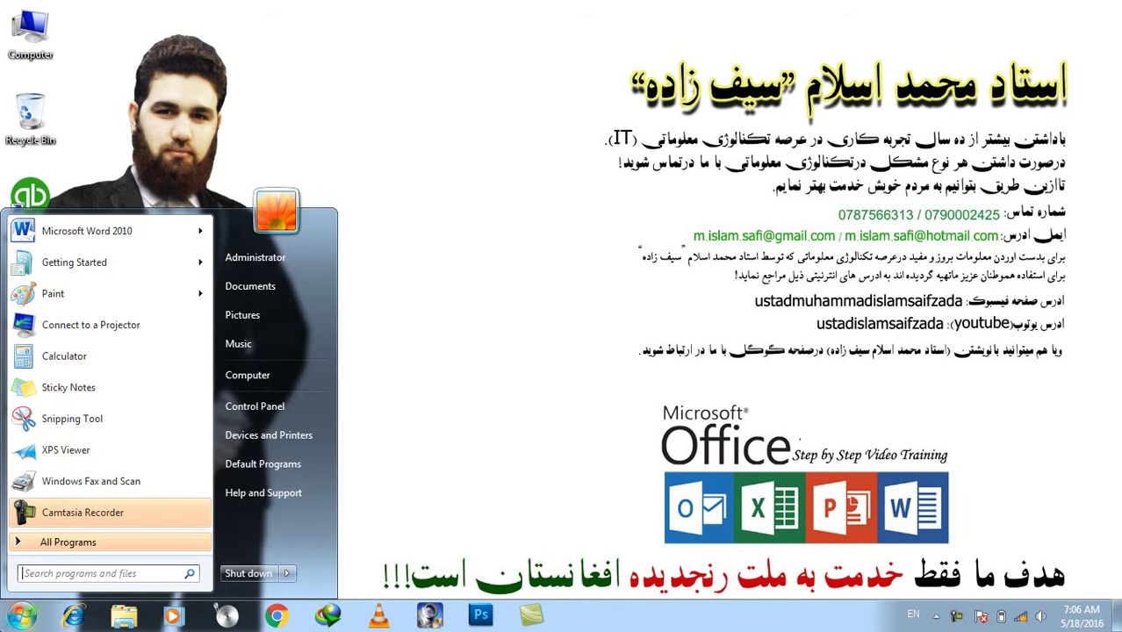
click(614, 358)
key(super+r)
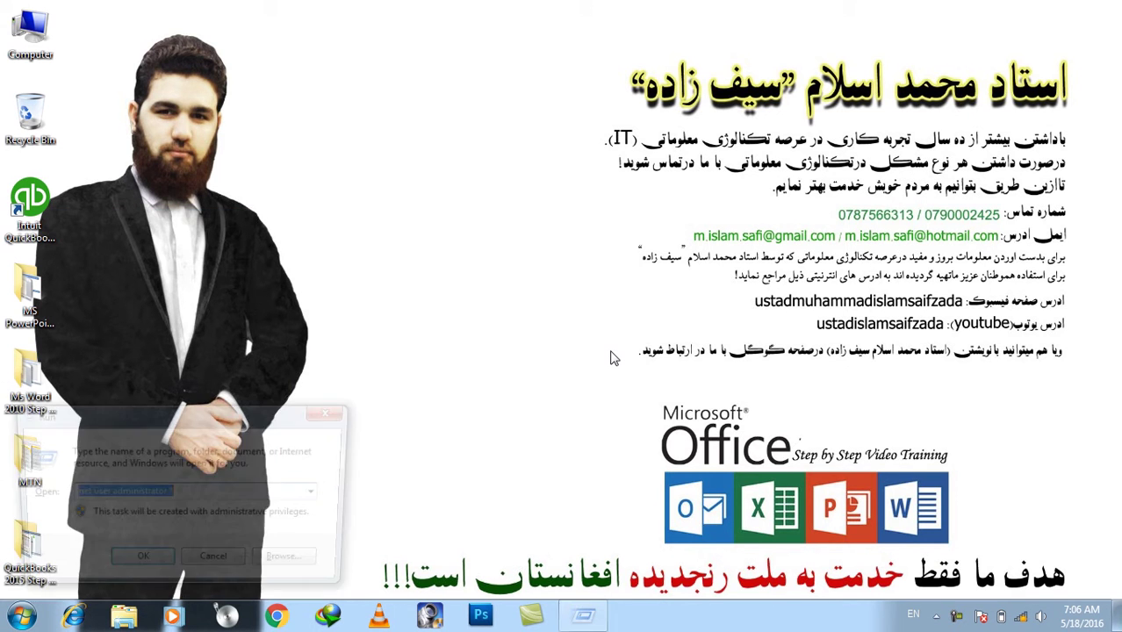
text(powerpnt)
key(Return)
click(715, 378)
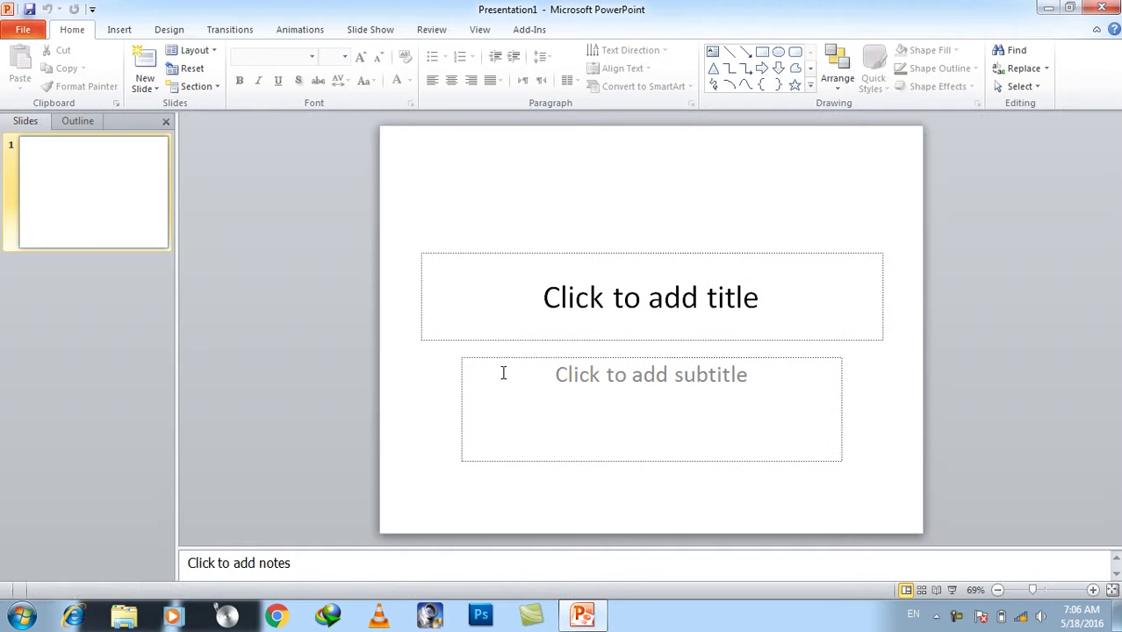
Refresh the desktop, then restore the PowerPoint window from the taskbar.
click(584, 615)
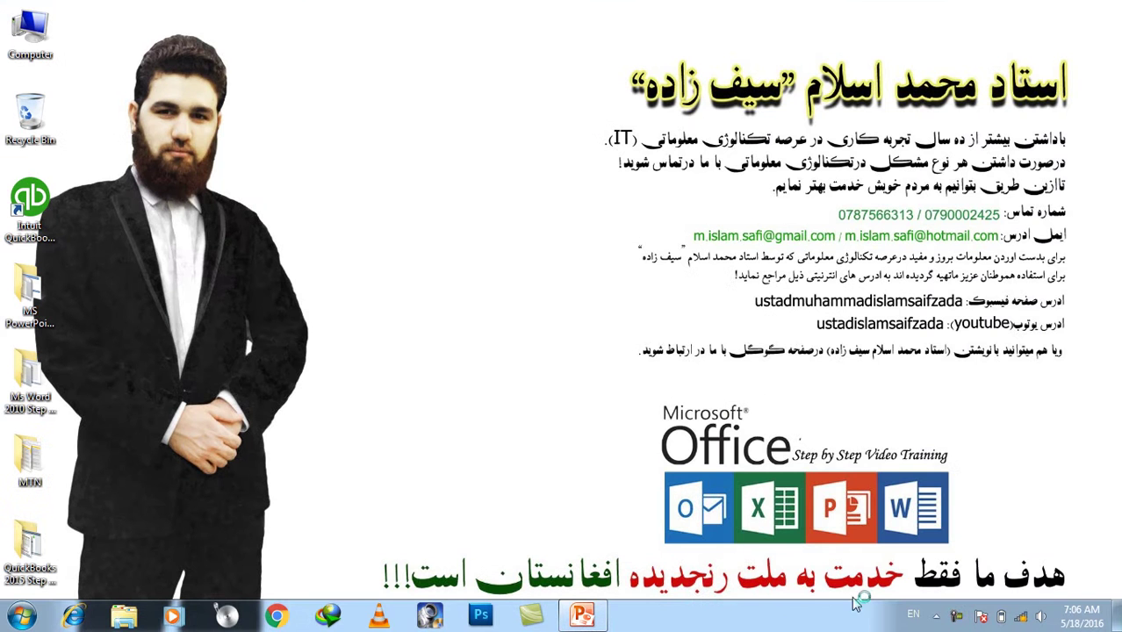
click(937, 616)
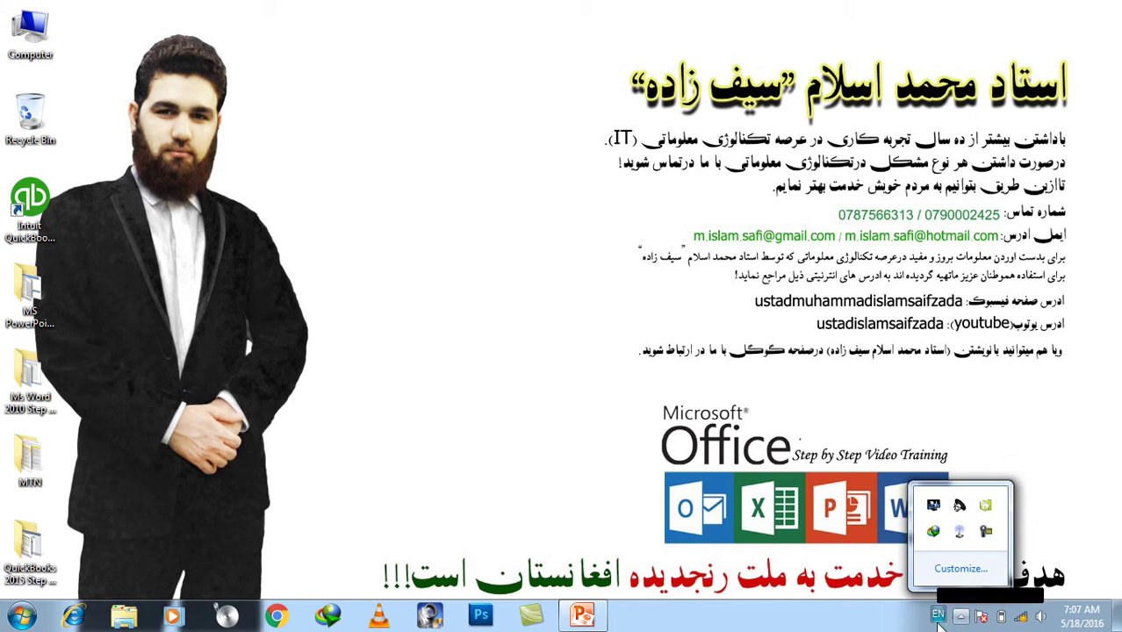
right_click(583, 186)
click(628, 231)
click(584, 614)
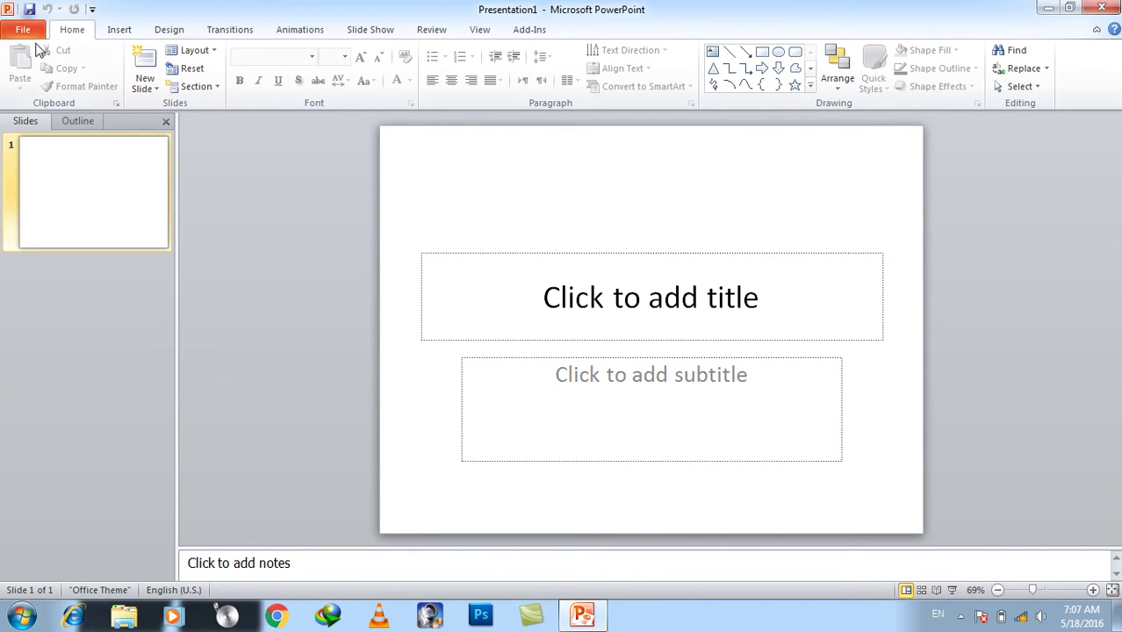
click(24, 32)
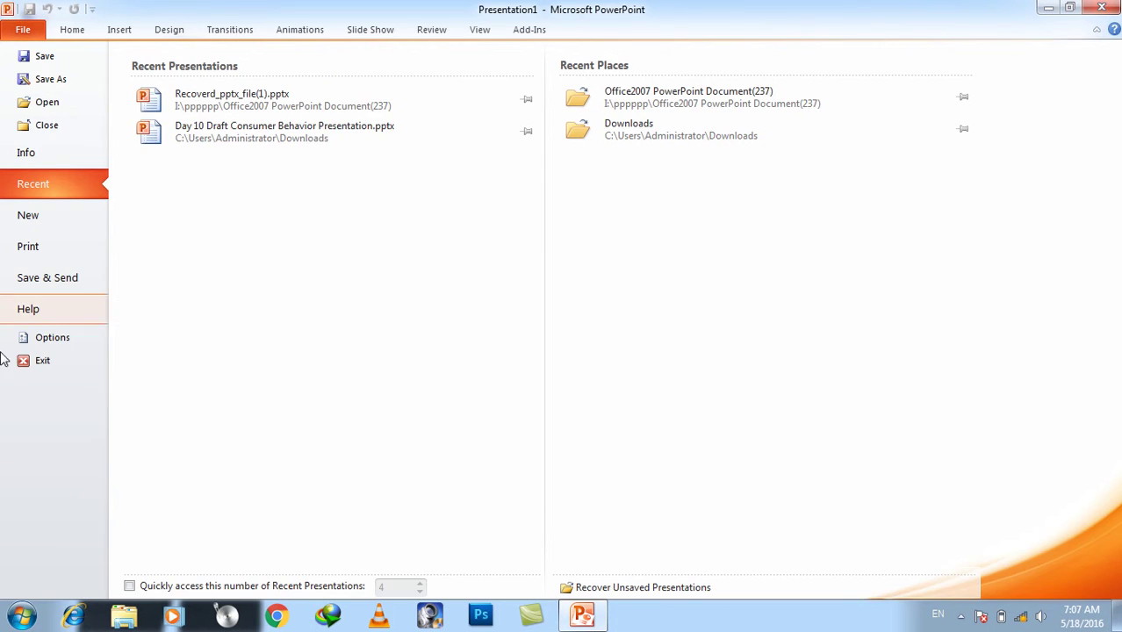
click(76, 346)
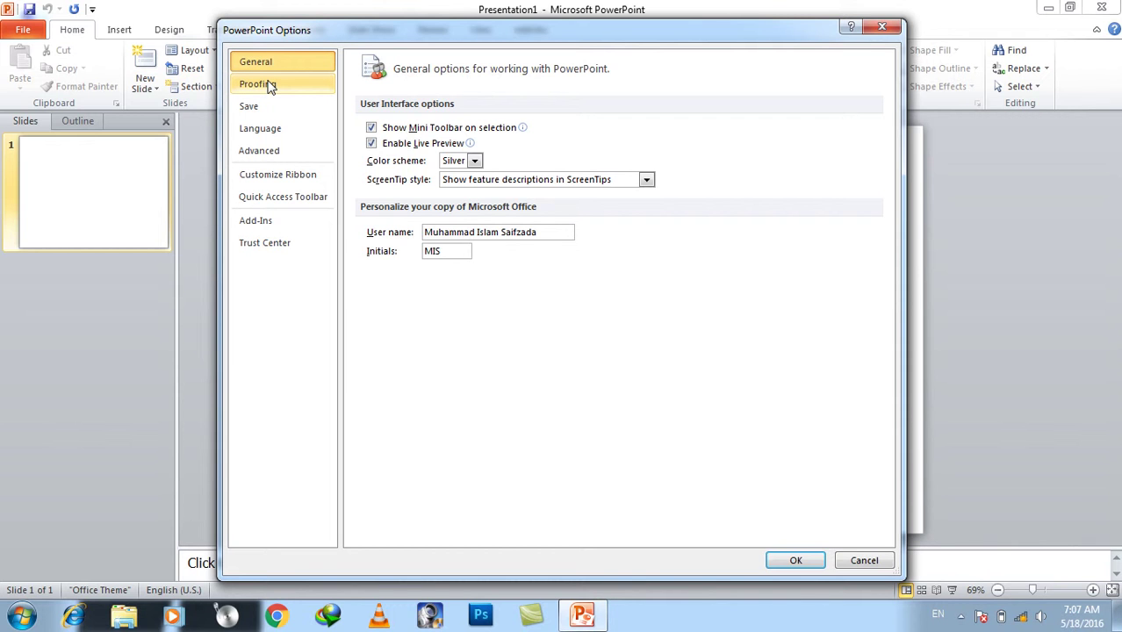
click(269, 85)
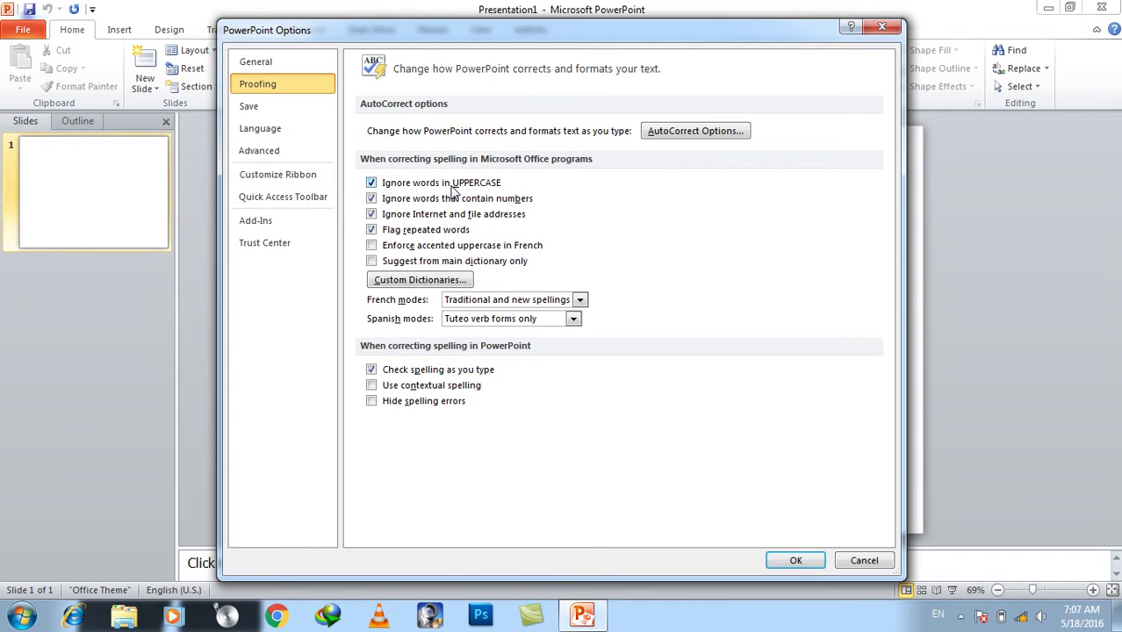
Add a new Title and Content slide and remove the bullet from its content placeholder.
click(850, 560)
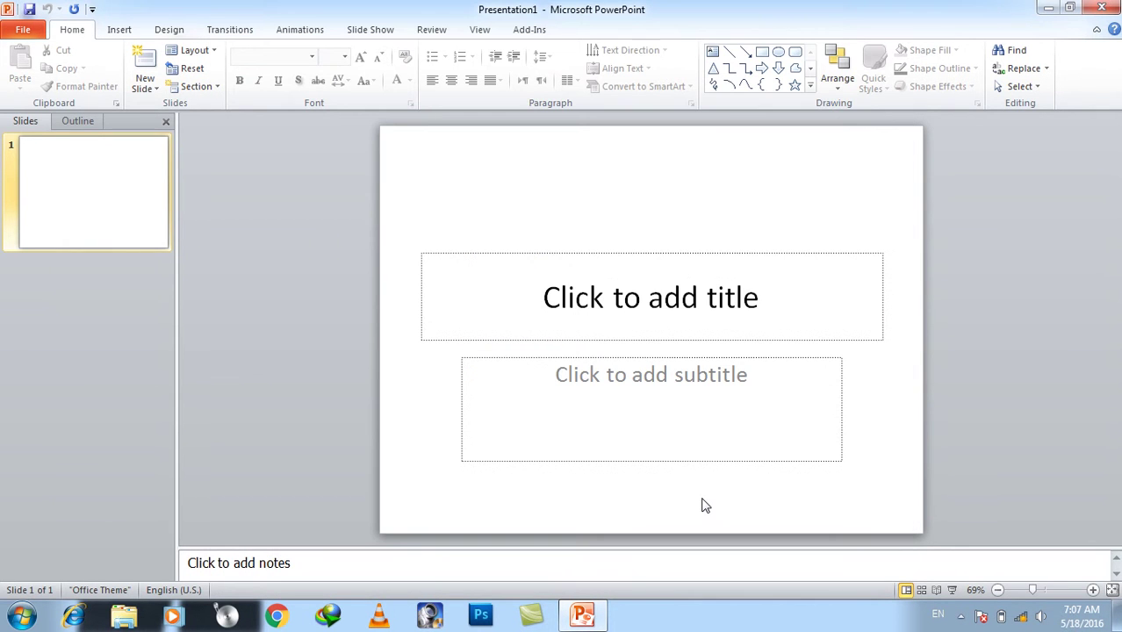
key(ctrl+m)
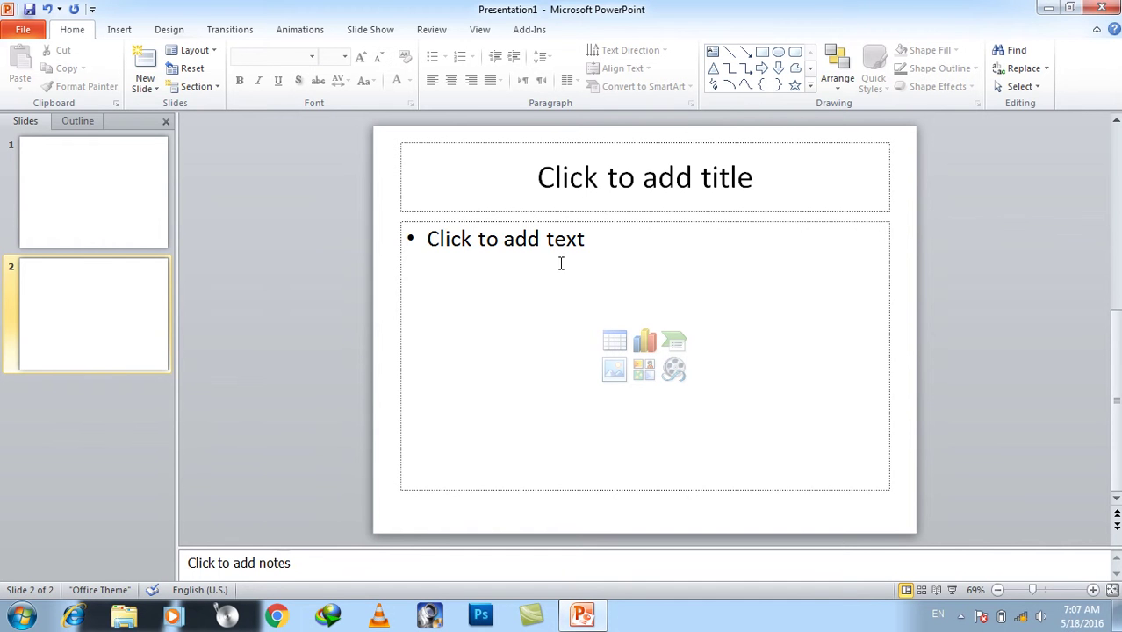
click(611, 250)
key(BackSpace)
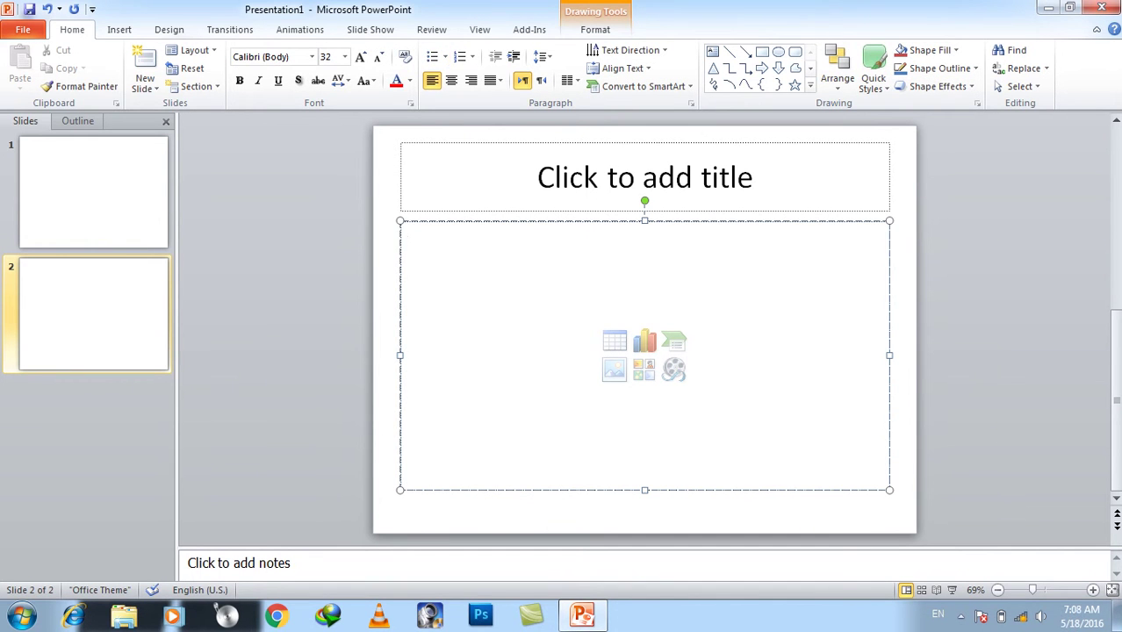
Type the test words Good, Fineee and FINEEEE on separate lines.
text(gooo)
key(BackSpace)
text(d)
key(Return)
text(gooood)
key(Return)
key(BackSpace)
key(BackSpace)
key(BackSpace)
key(BackSpace)
key(BackSpace)
key(BackSpace)
key(BackSpace)
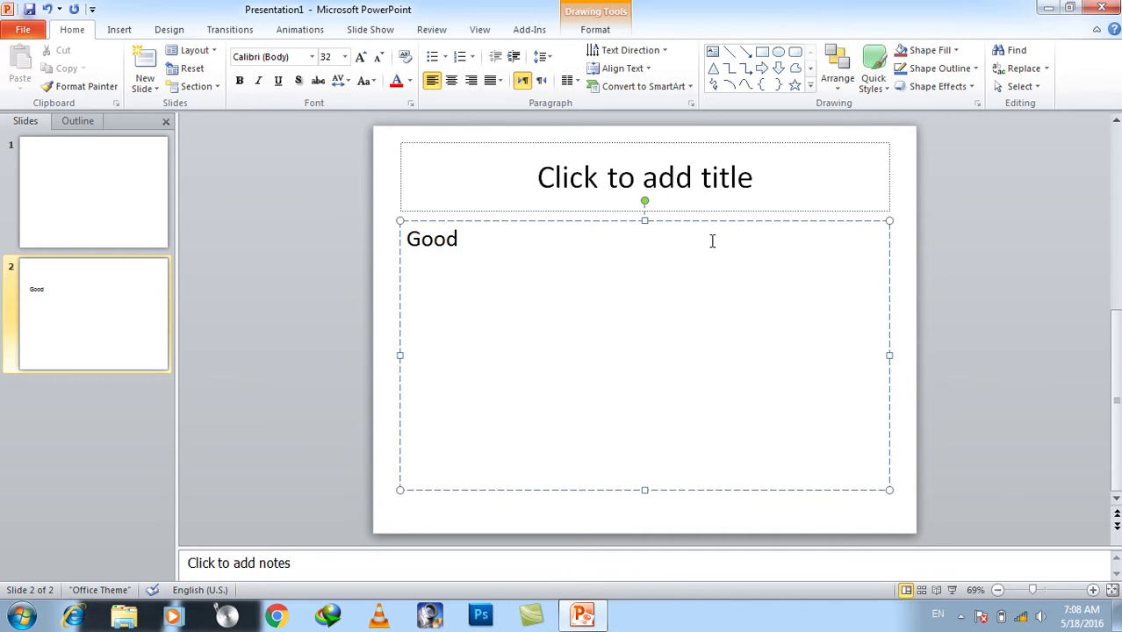
text(fineee)
key(Return)
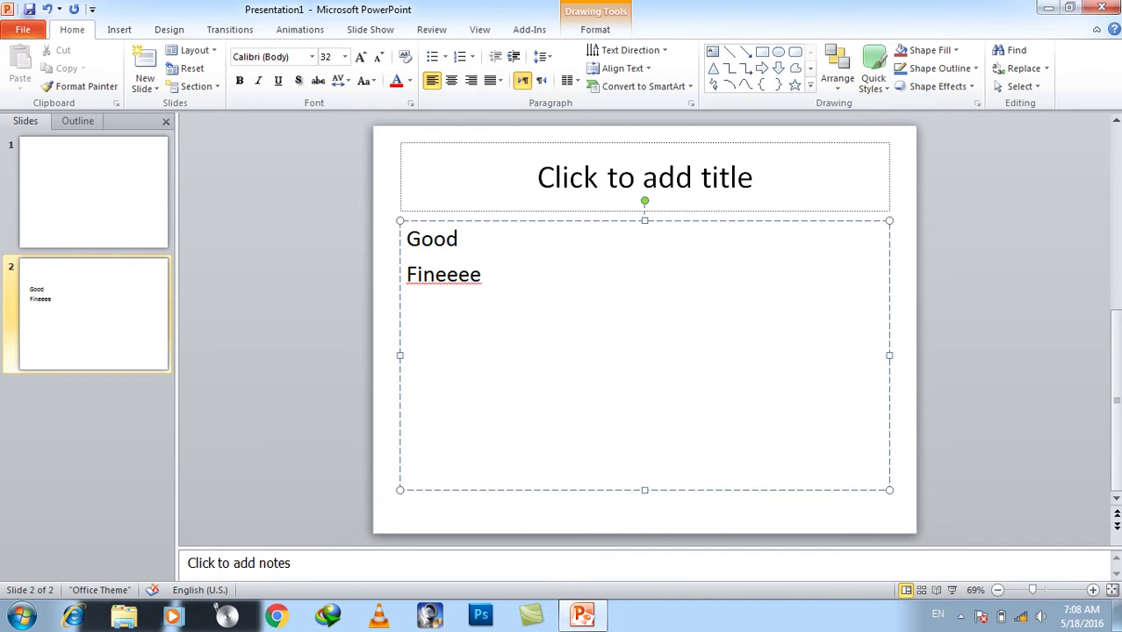
text(FINEEEE)
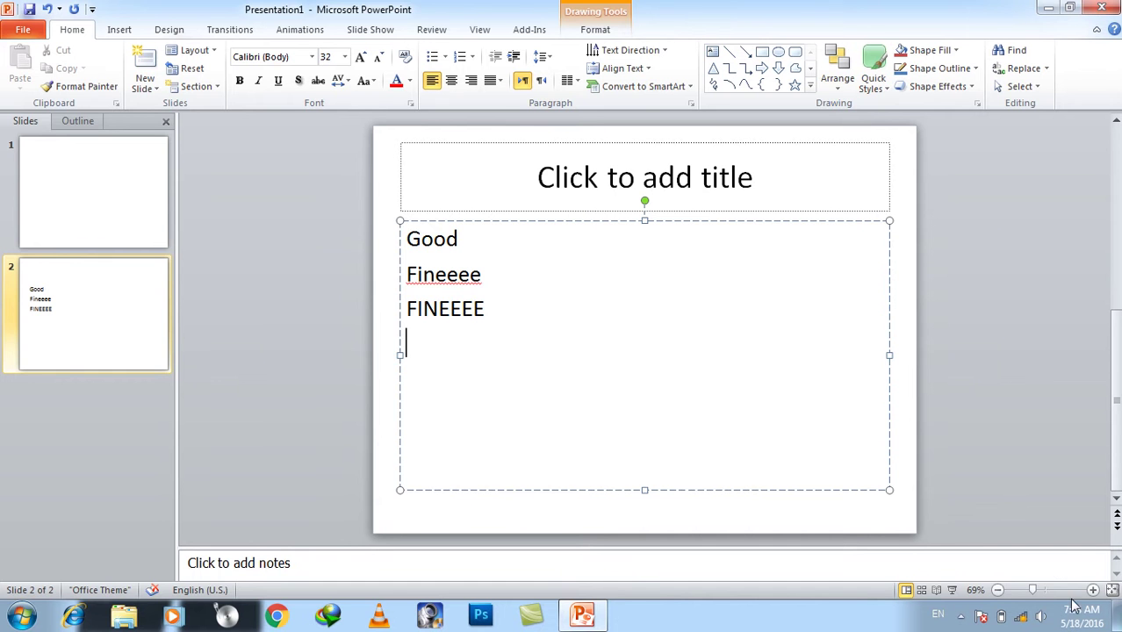
Turn off Ignore words in UPPERCASE in the Proofing options.
click(24, 35)
click(53, 338)
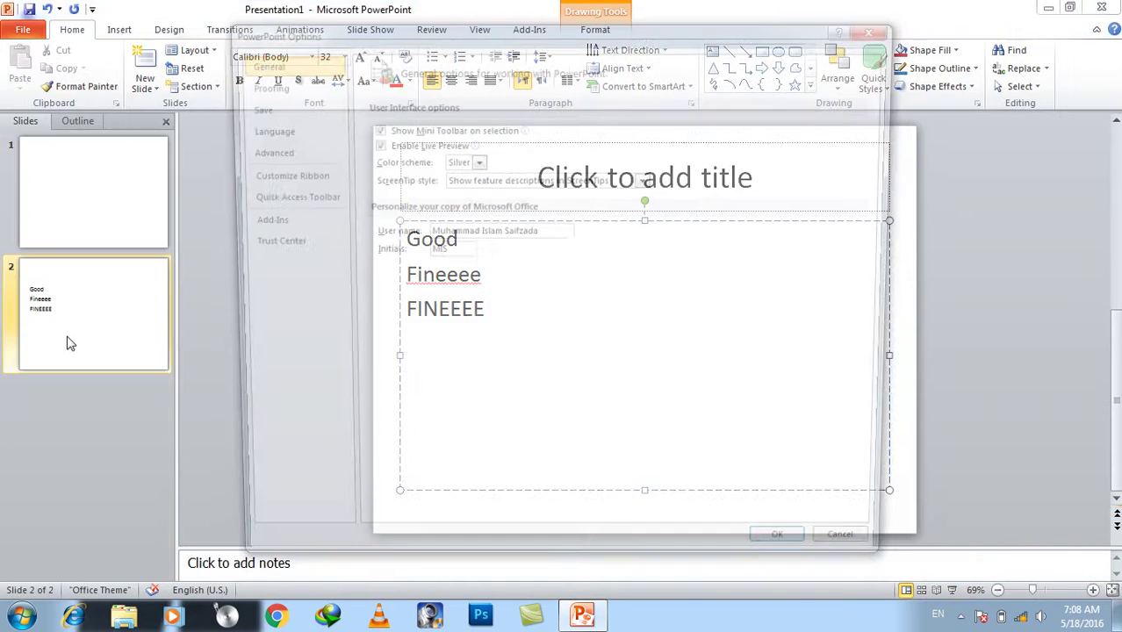
click(282, 85)
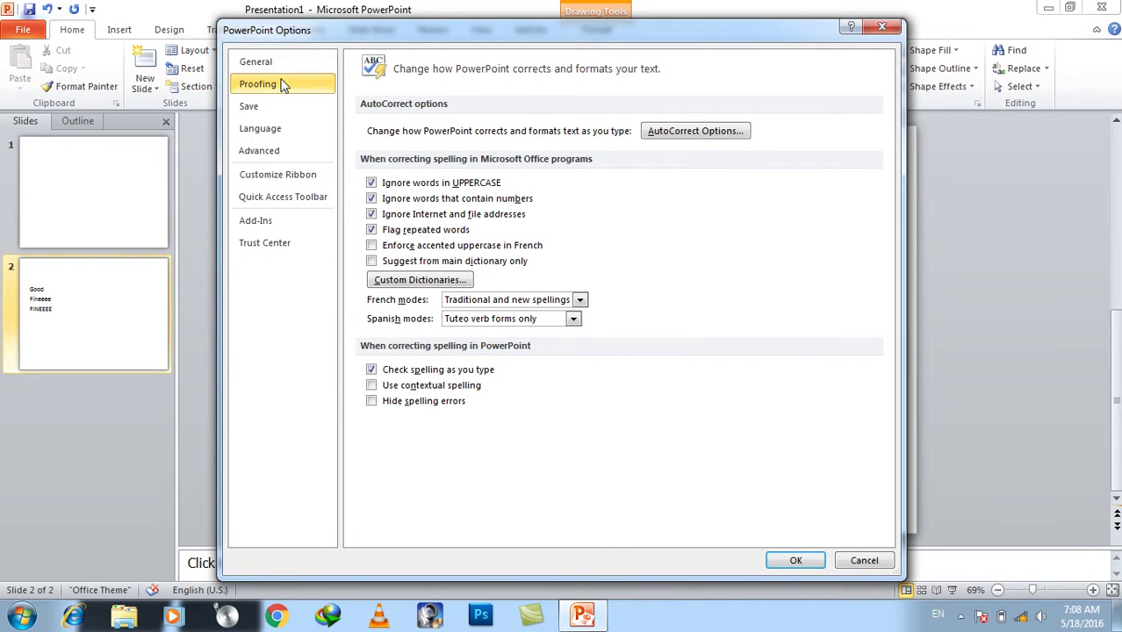
click(408, 184)
click(793, 560)
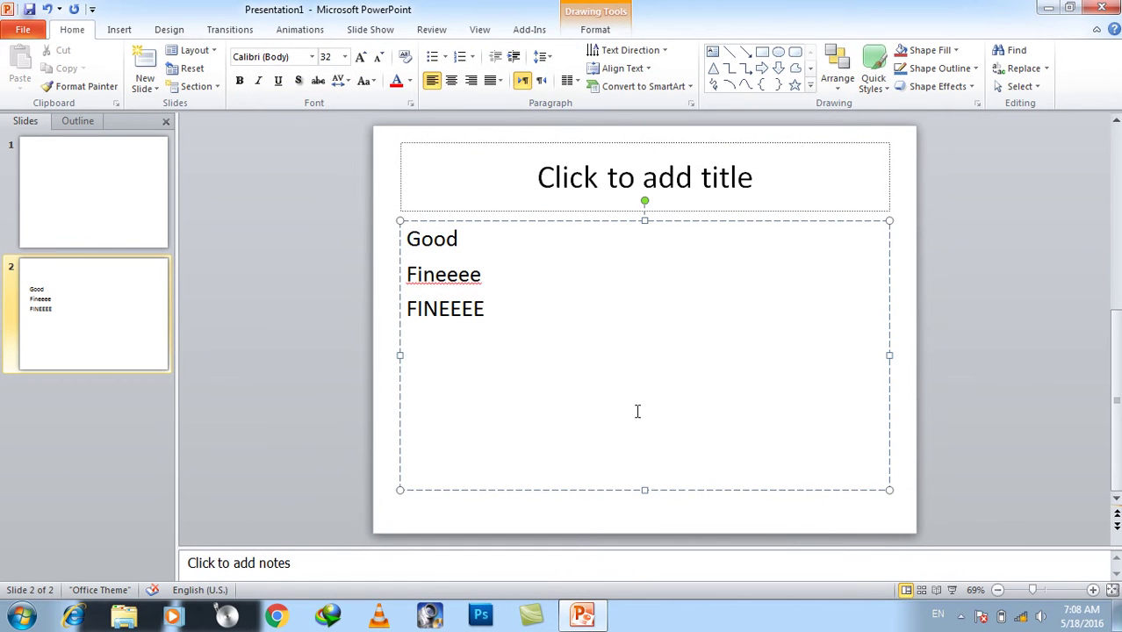
Test uppercase flagging, then delete all of slide 2's body text.
click(523, 316)
key(Down)
text(F)
key(BackSpace)
key(BackSpace)
key(ctrl+a)
key(BackSpace)
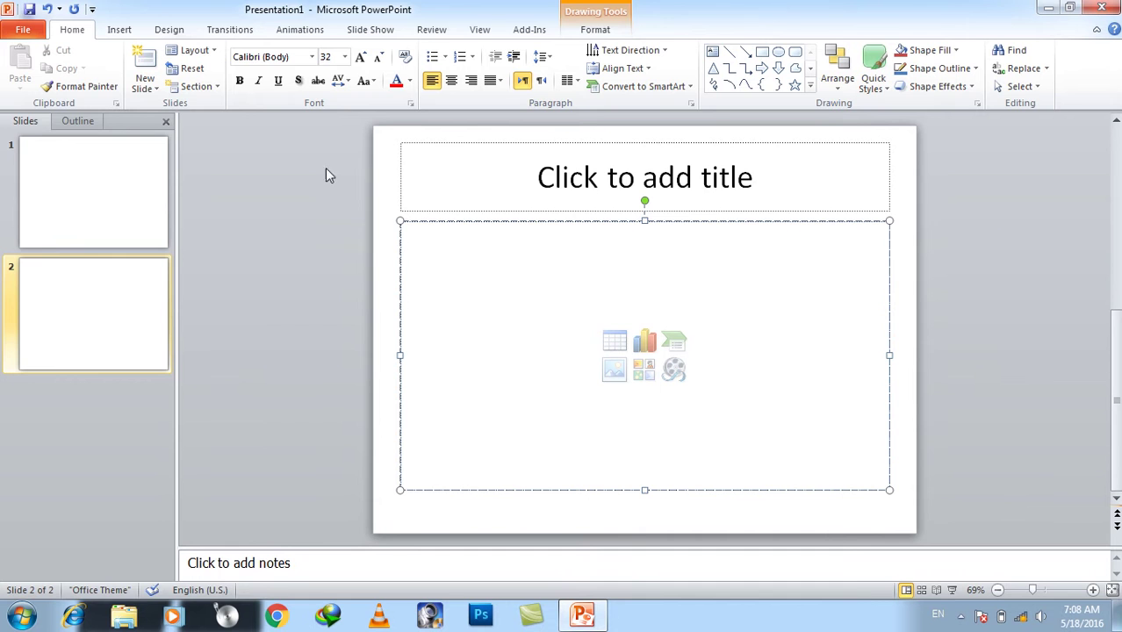
Turn Ignore words in UPPERCASE back on in the Proofing options.
click(32, 31)
click(52, 337)
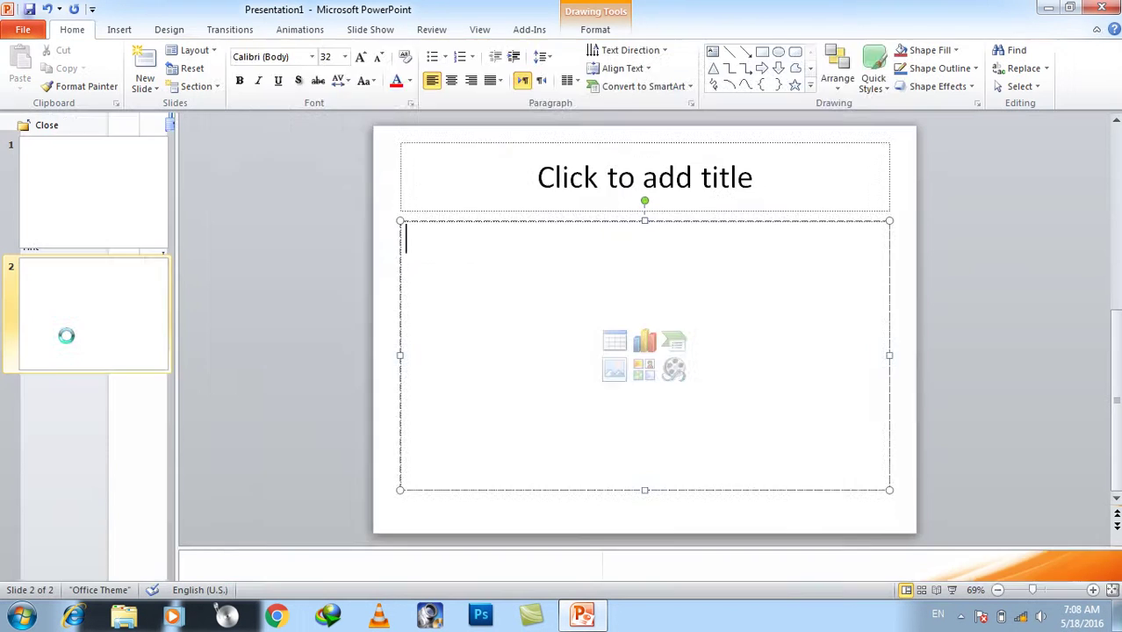
click(274, 86)
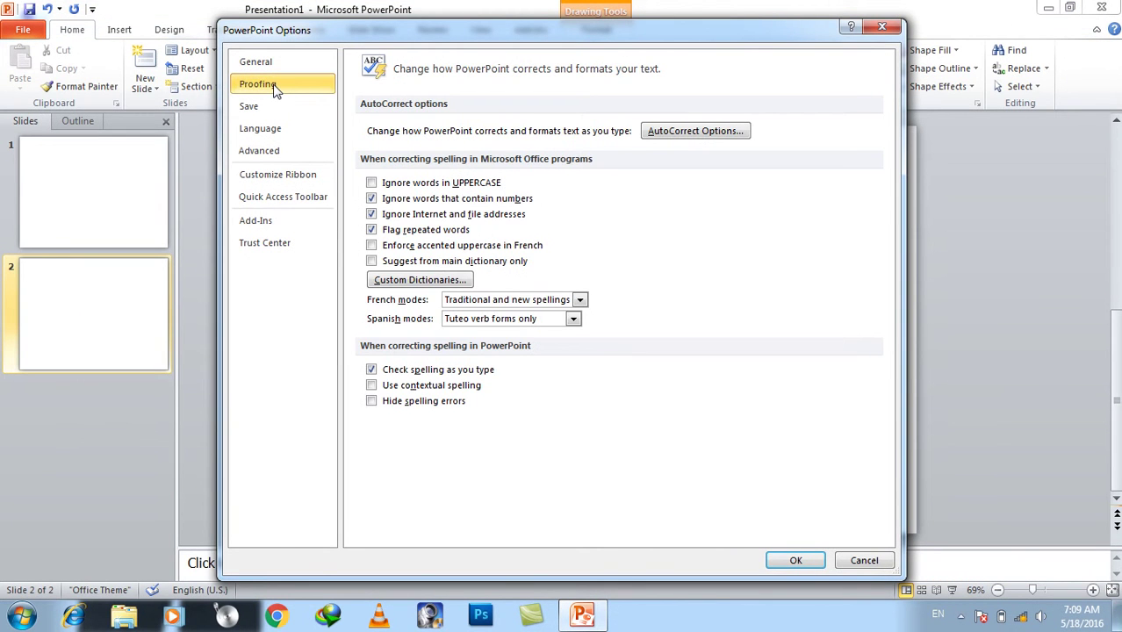
click(424, 184)
click(801, 563)
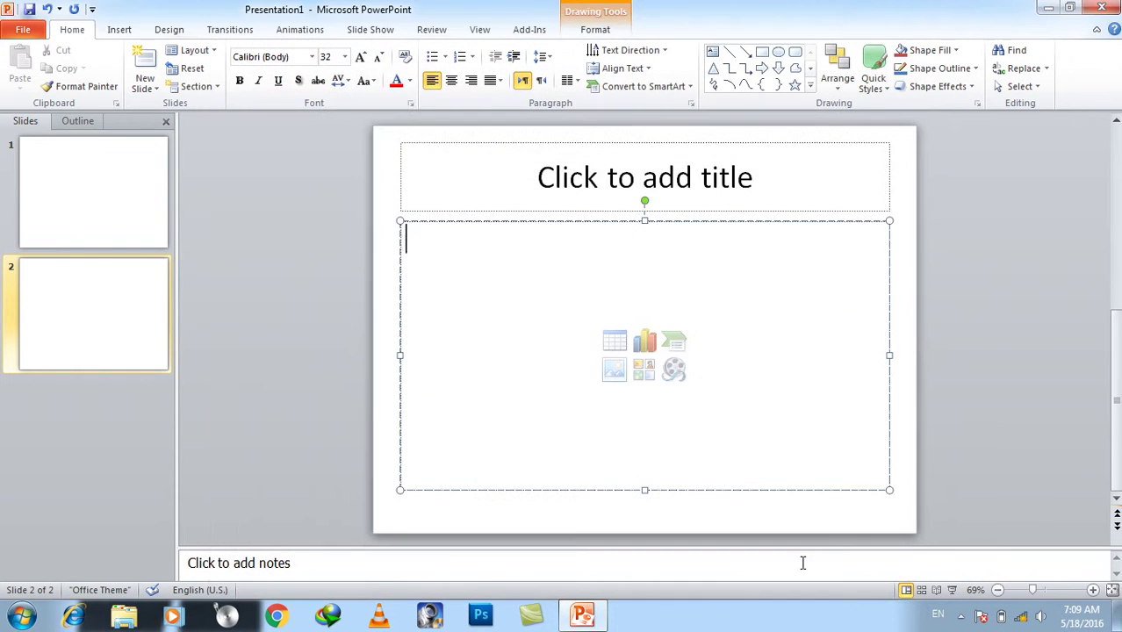
Type Fineee, Fineee1 and As on separate lines of slide 2.
text(fineee)
key(Return)
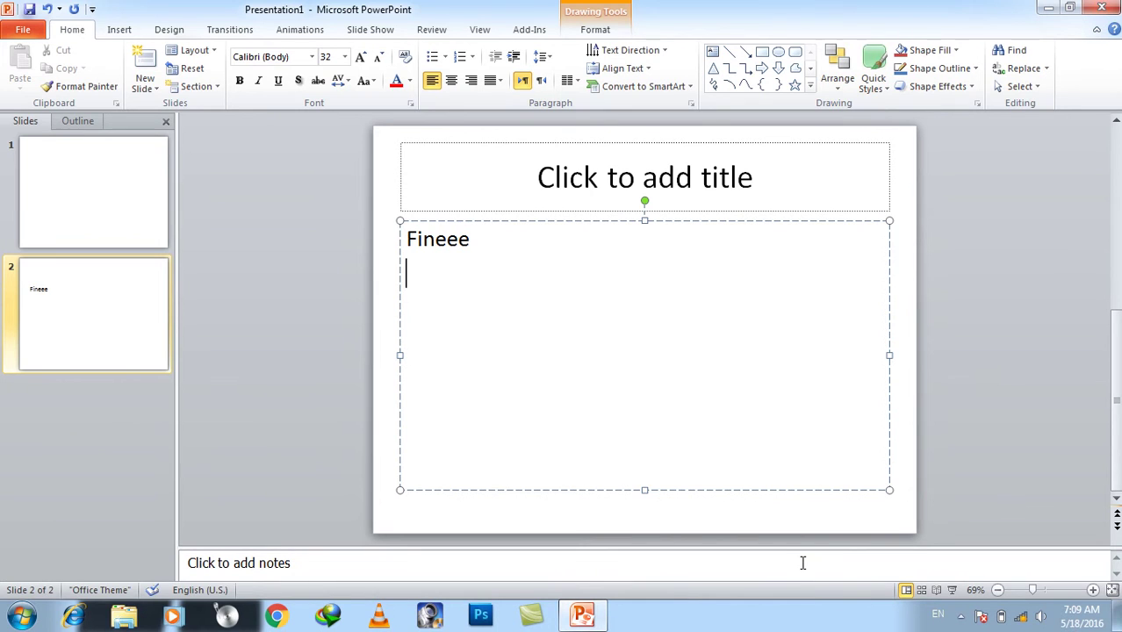
text(s)
key(BackSpace)
text(fineee1)
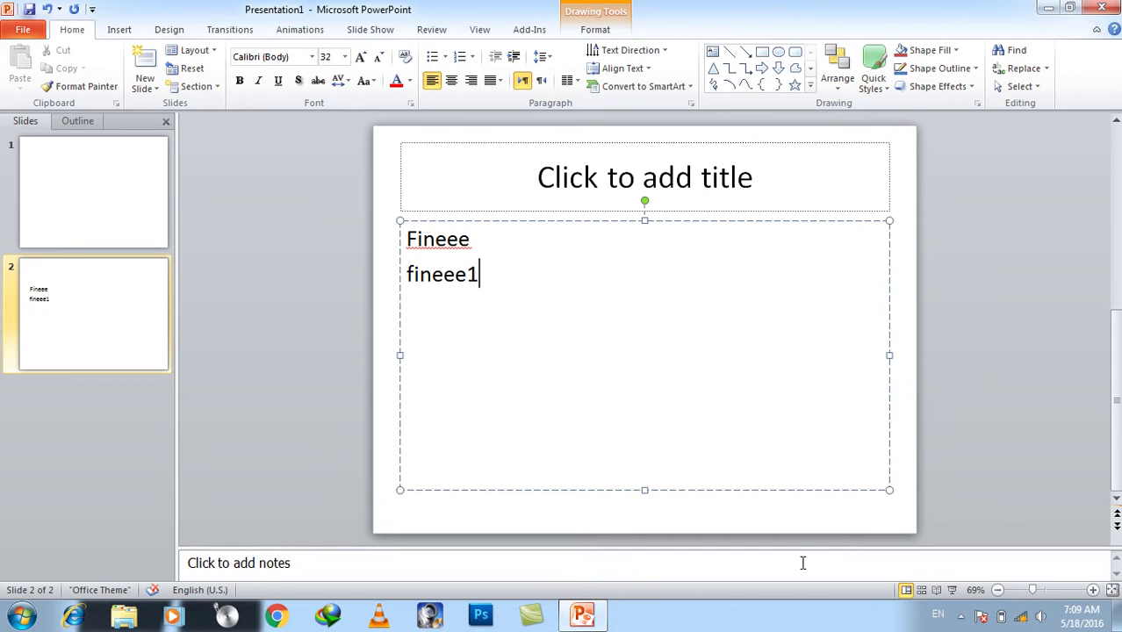
key(Return)
text(as)
key(Return)
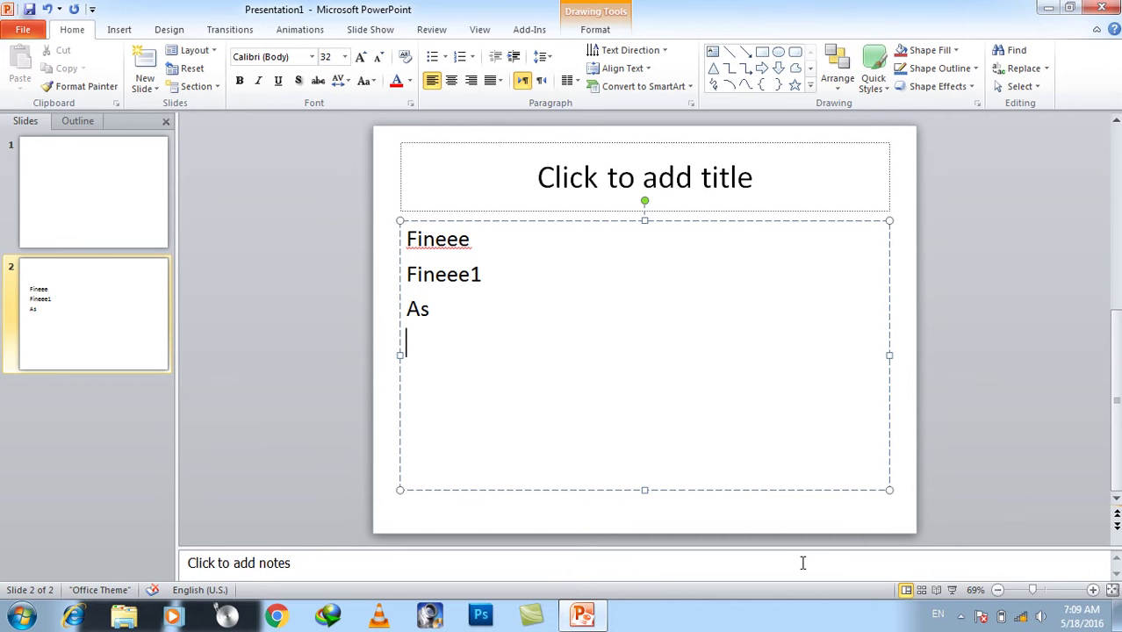
Turn off Ignore words that contain numbers in the Proofing options.
click(23, 29)
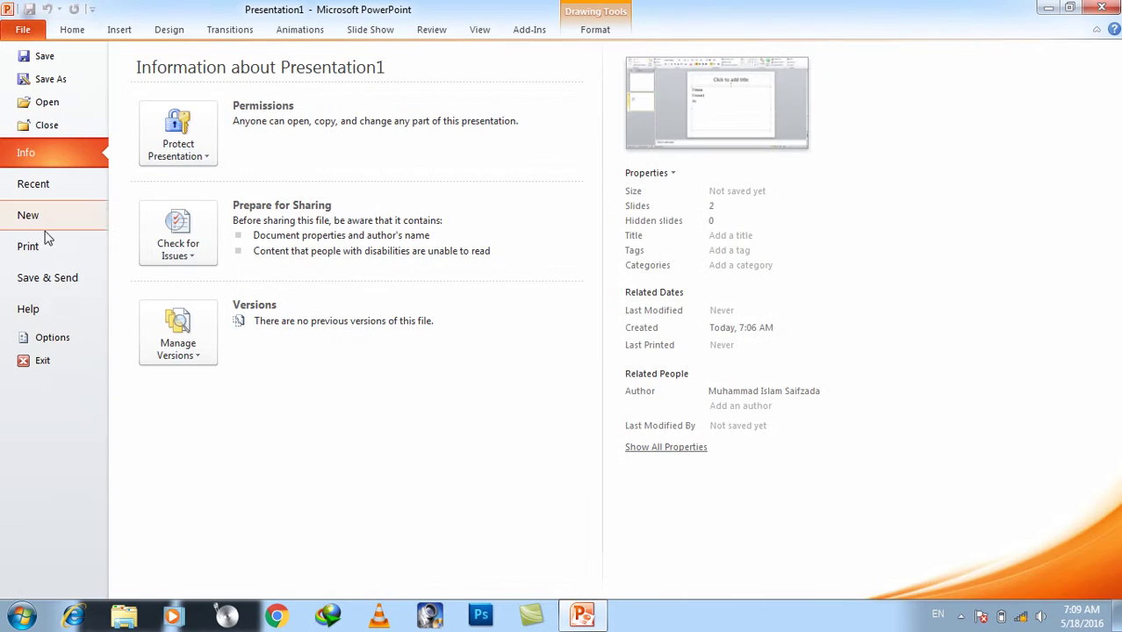
click(52, 337)
click(281, 85)
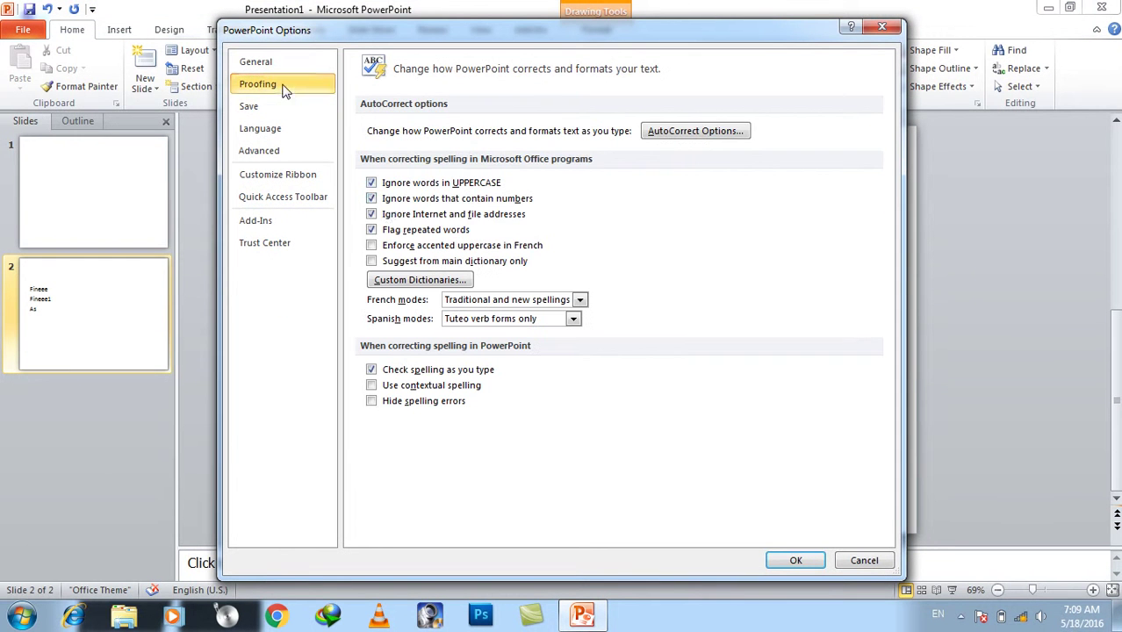
click(421, 200)
click(795, 561)
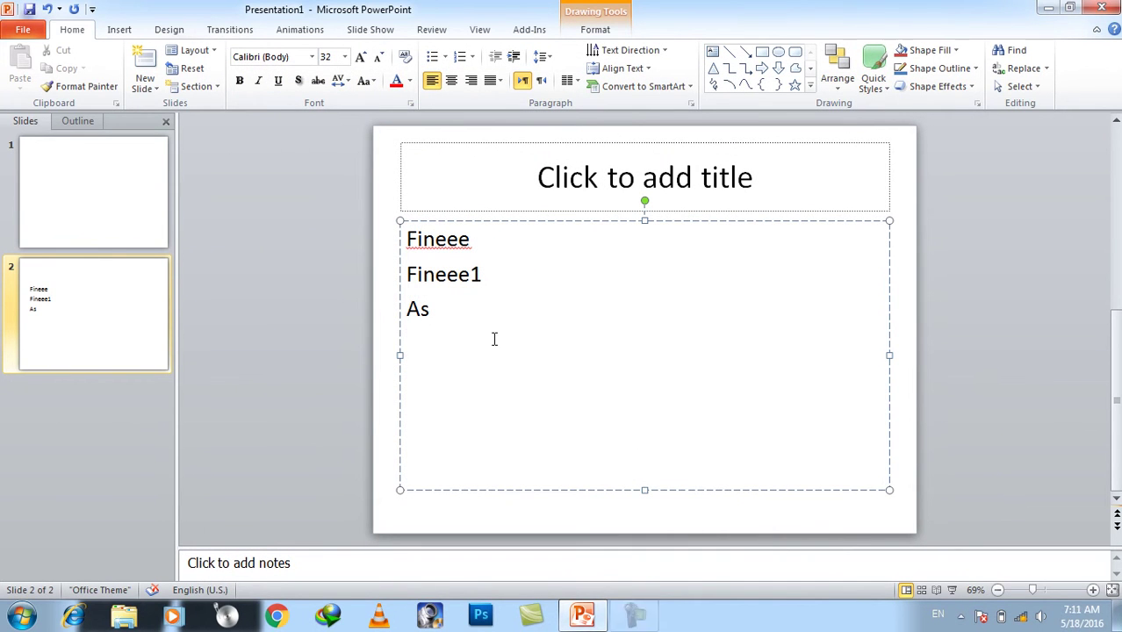
Re-enable Ignore words that contain numbers in Proofing, then select the slide's three text lines.
click(15, 33)
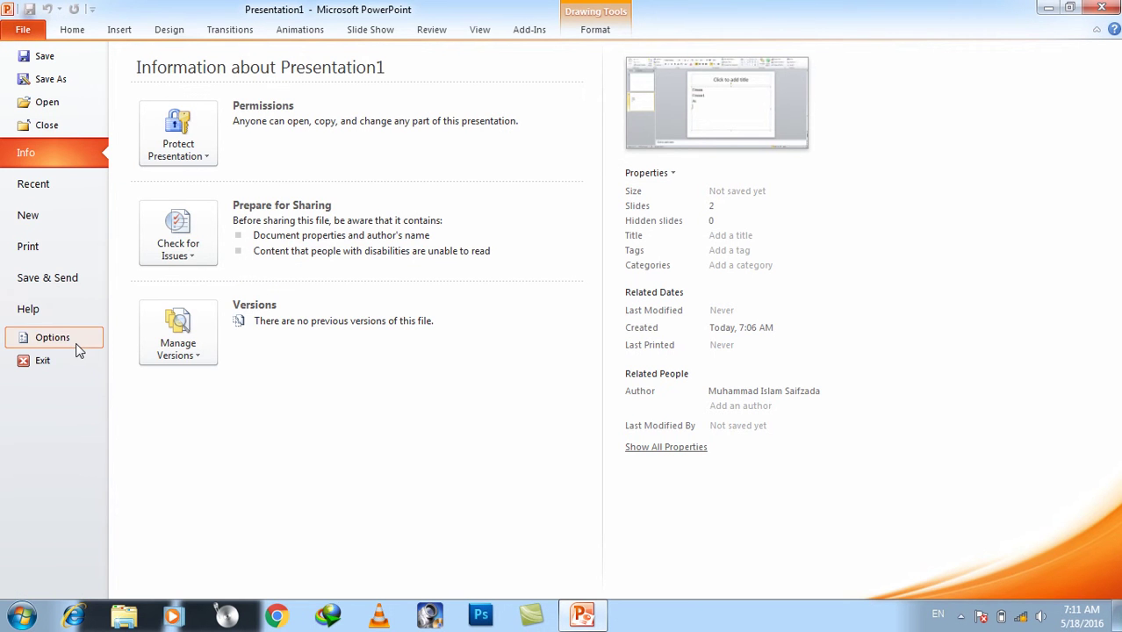
click(79, 343)
click(258, 86)
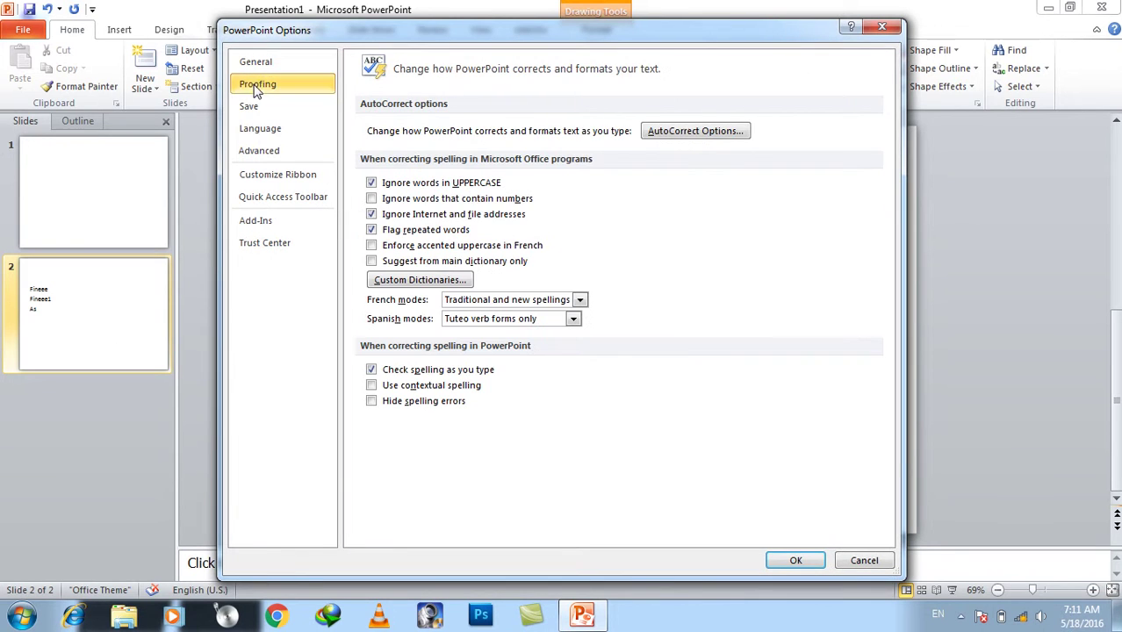
click(439, 200)
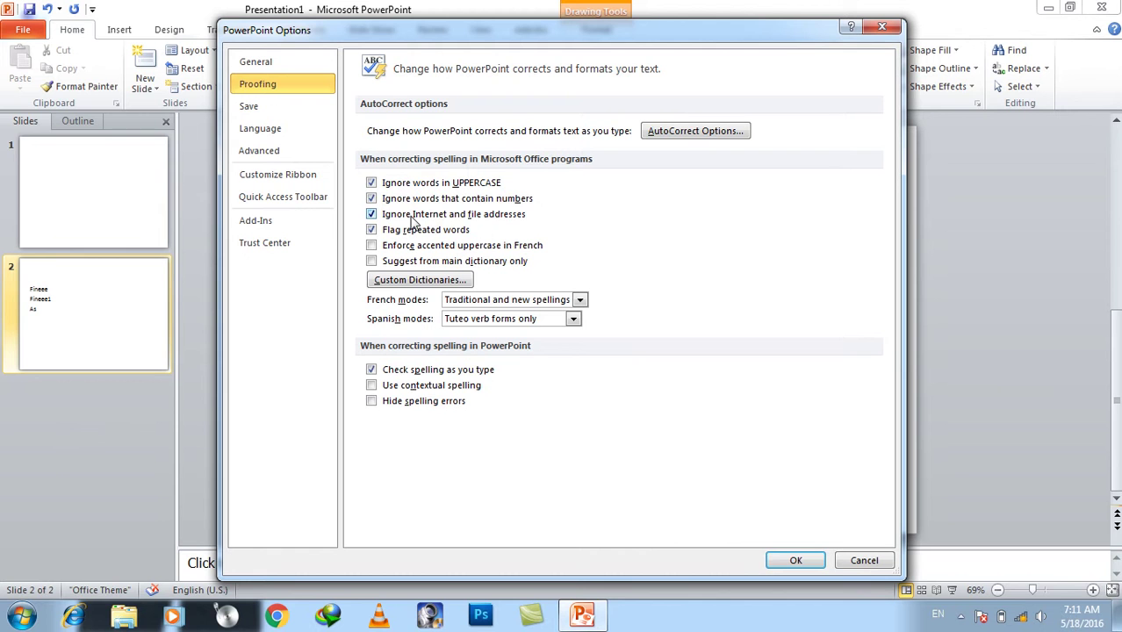
click(795, 561)
drag(526, 336, 394, 235)
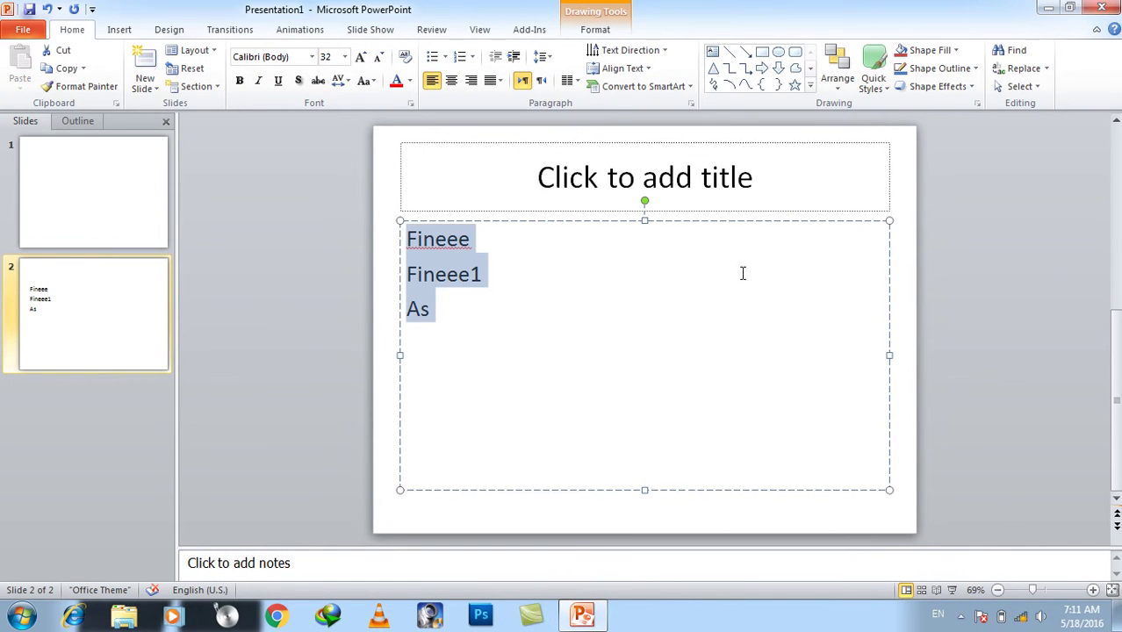
Replace the selected text with the word Google on the first line.
text(ww)
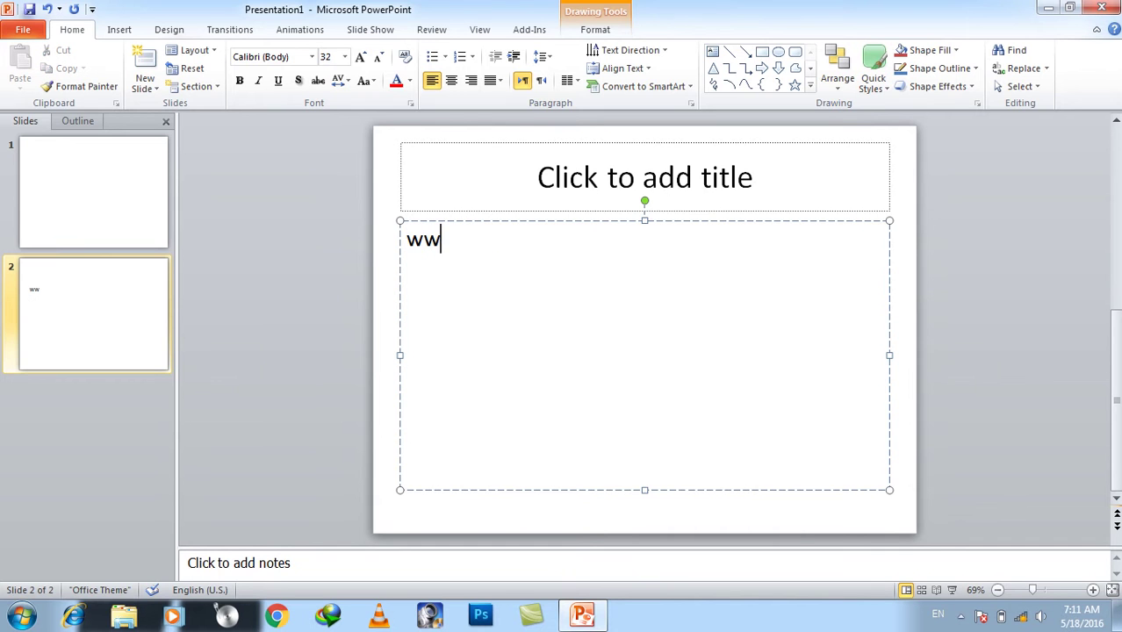
key(BackSpace)
key(BackSpace)
text(goooo)
key(BackSpace)
key(BackSpace)
text(fl)
key(BackSpace)
key(BackSpace)
text(gle)
key(Return)
text(wwww)
key(BackSpace)
text(.google.com)
key(Return)
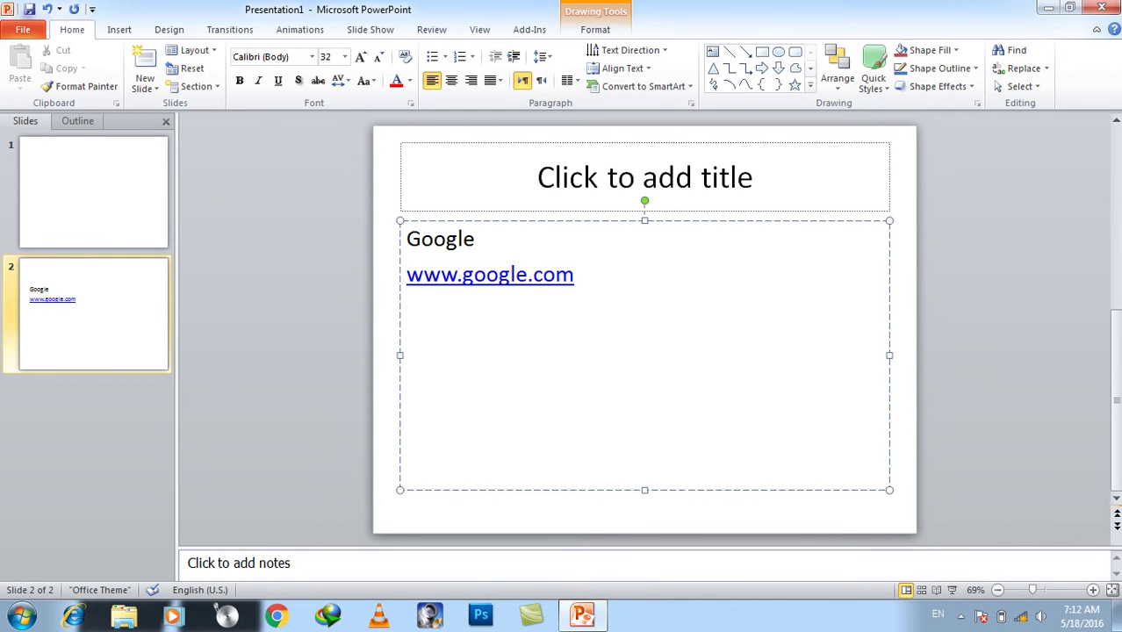
text(www.goooooooo gl)
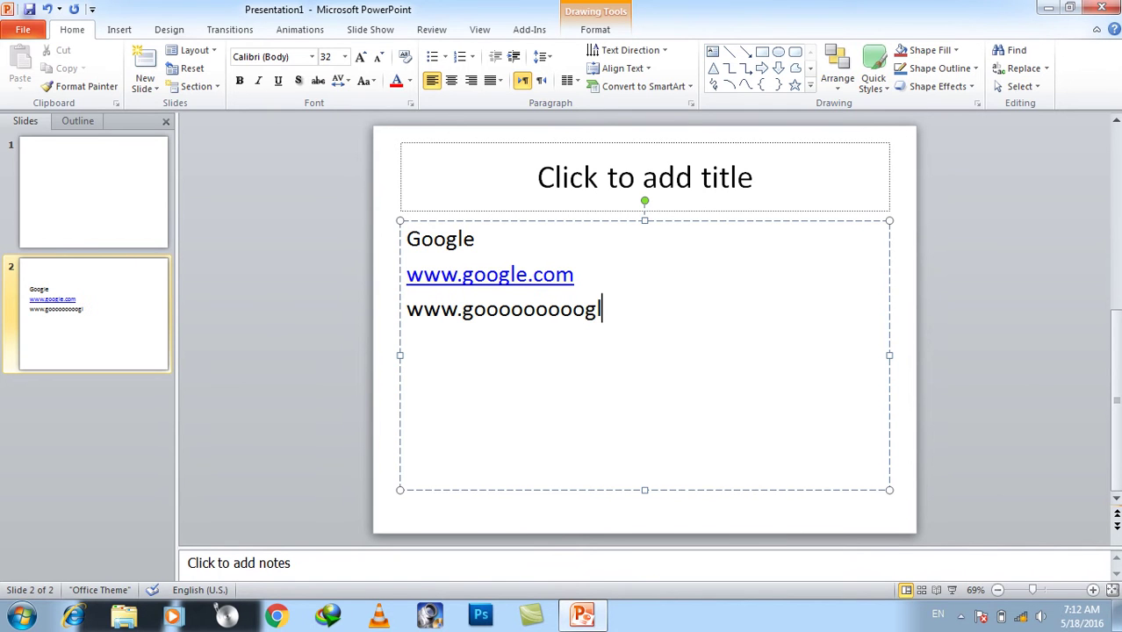
text(e.com)
key(Return)
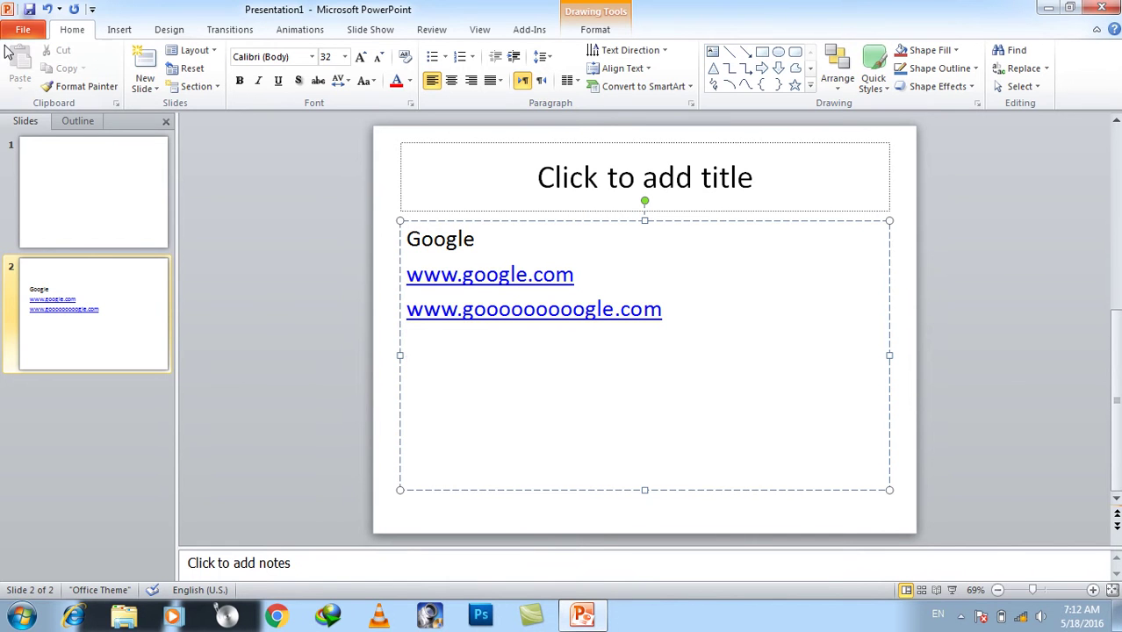
click(27, 30)
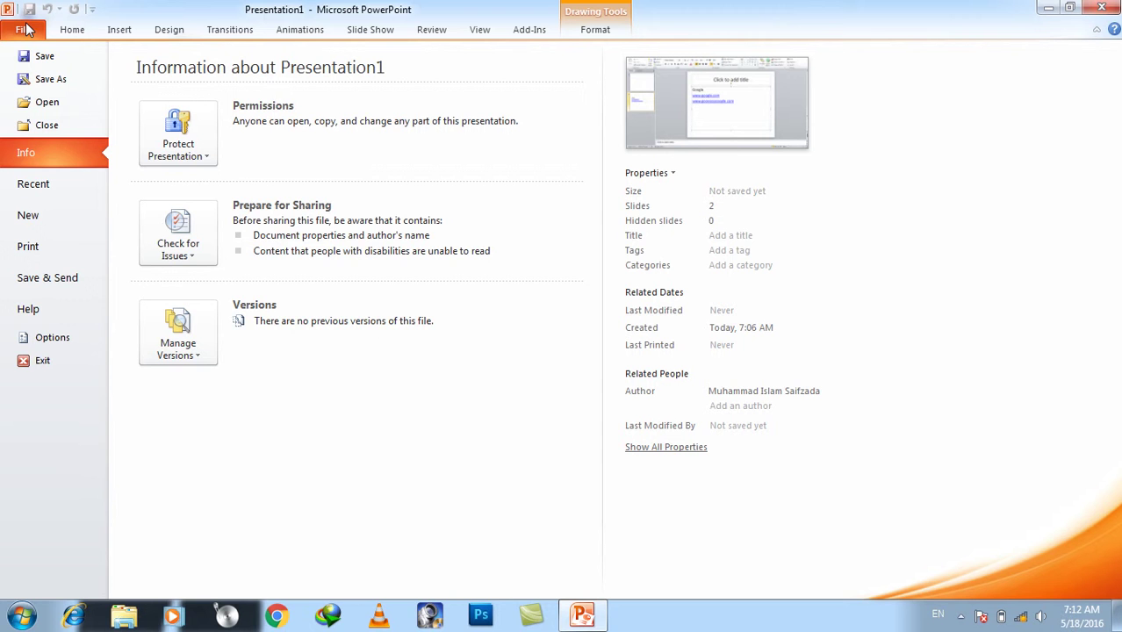
Turn off Flag repeated words in the Proofing options.
click(21, 337)
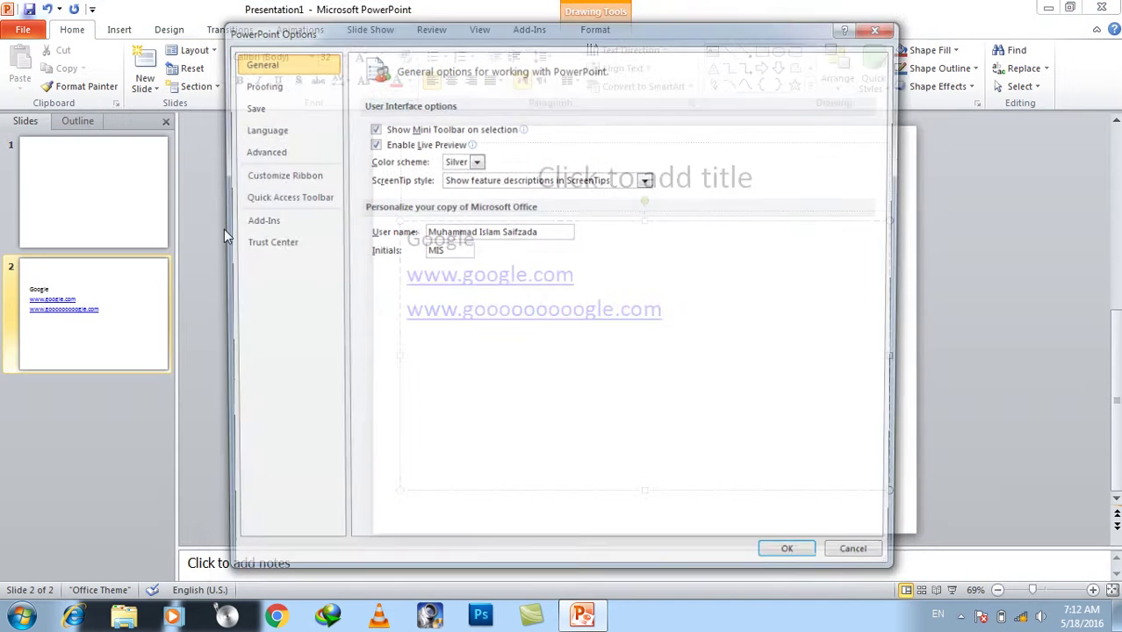
click(273, 85)
click(409, 231)
click(790, 559)
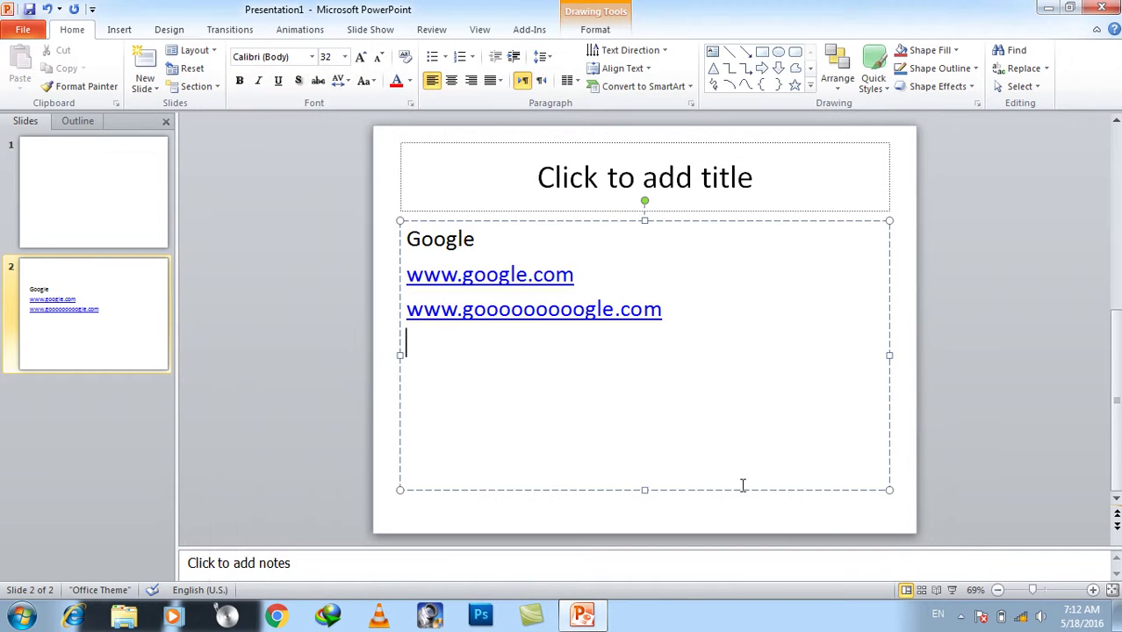
Type As and inspect the context menus of the two Google addresses.
text(as)
key(Return)
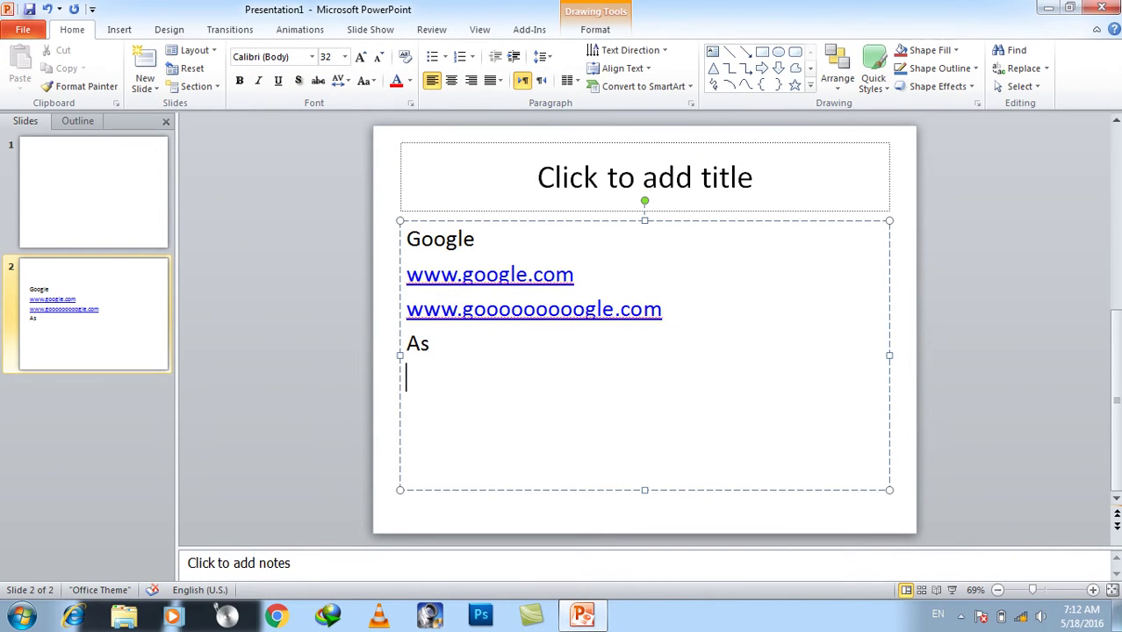
right_click(504, 277)
click(456, 318)
click(487, 311)
right_click(487, 303)
key(Escape)
Select and delete all text in the slide's content box.
drag(434, 344, 406, 277)
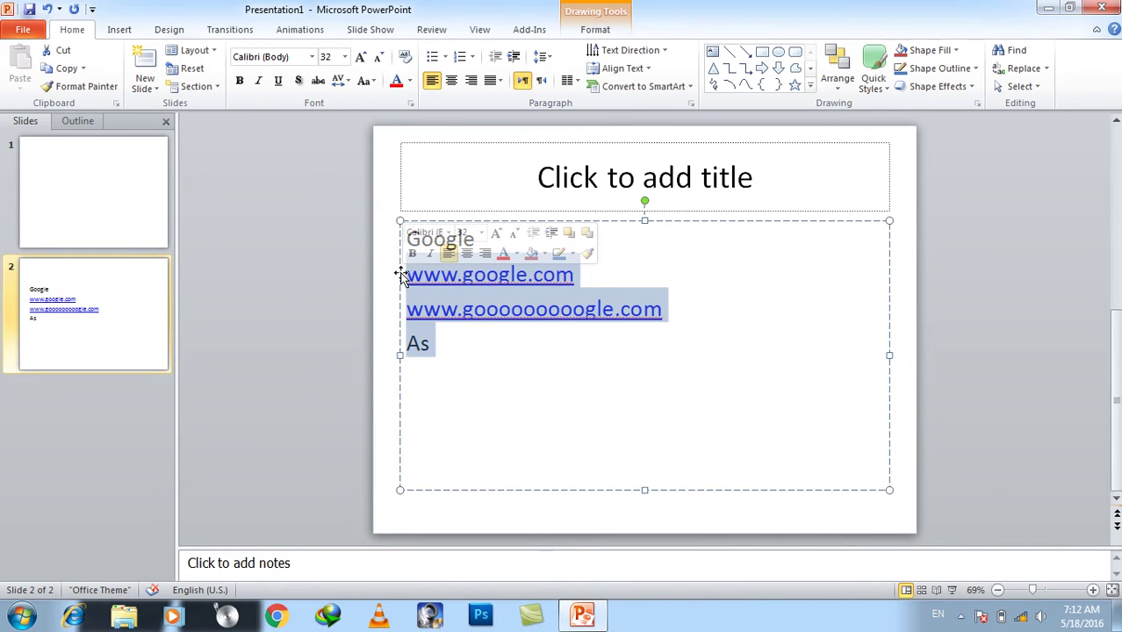
key(Right)
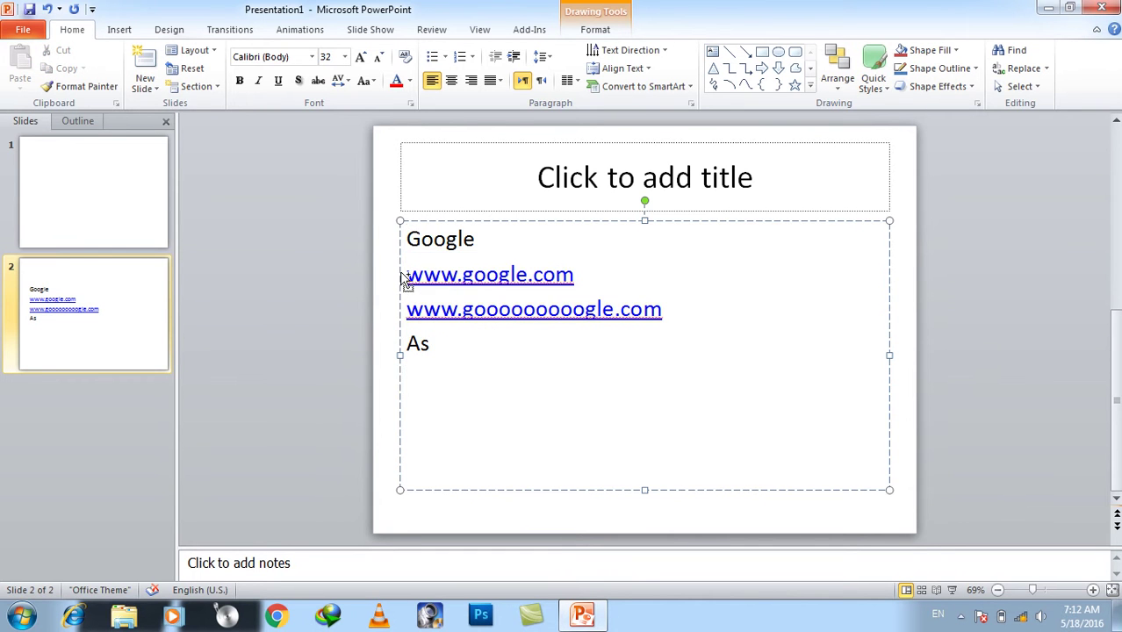
key(ctrl+a)
key(Delete)
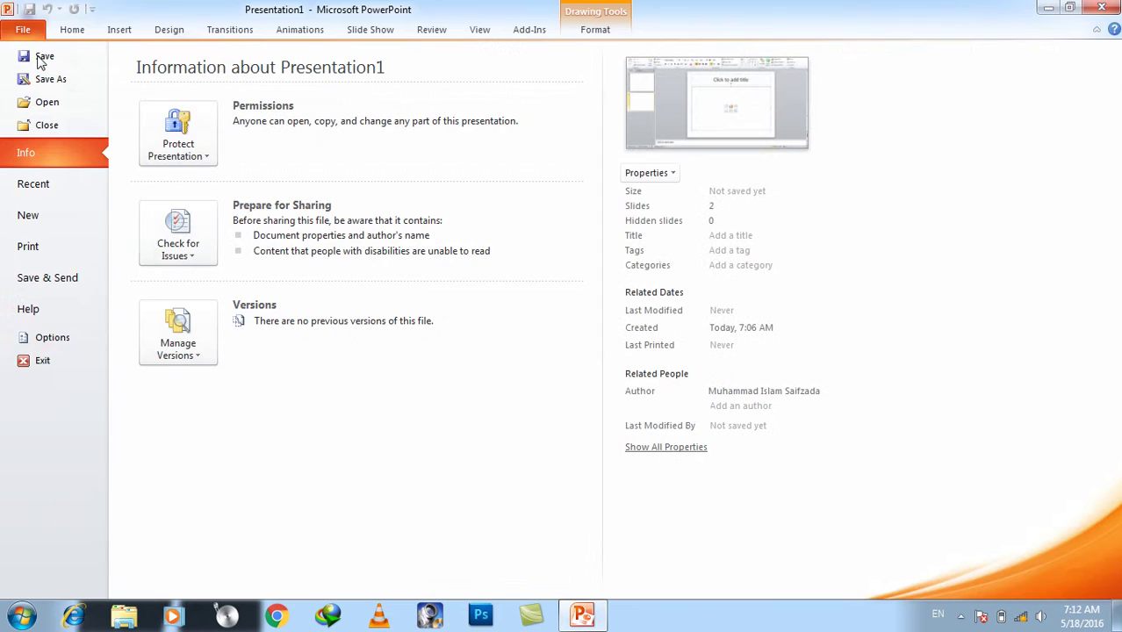
Re-enable Flag repeated words in the Proofing options and return to slide 2.
click(23, 29)
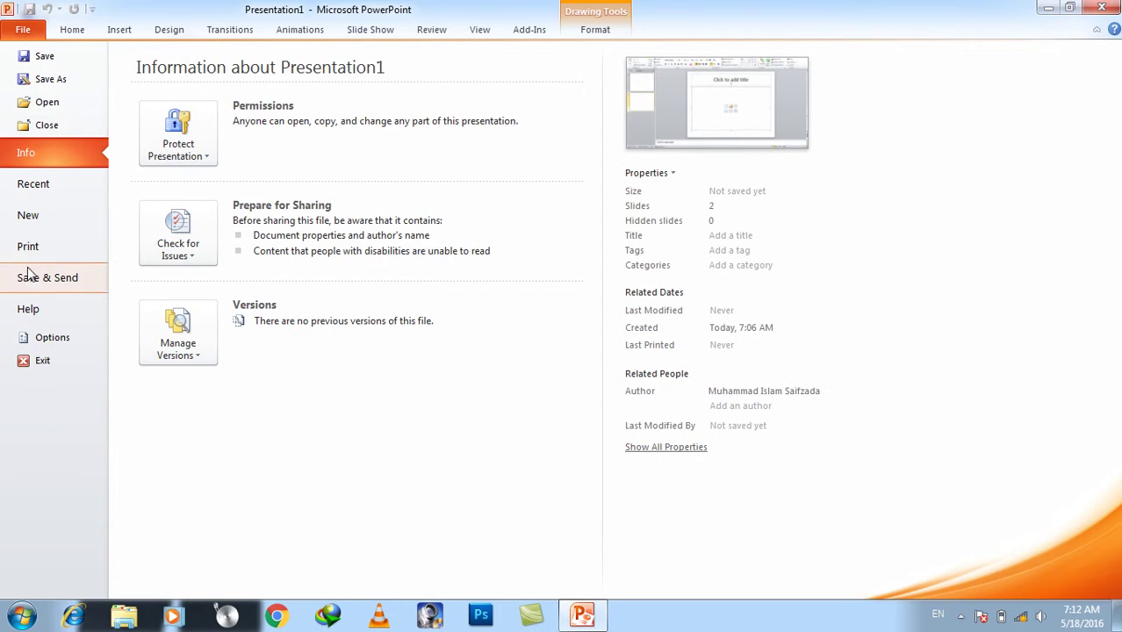
click(55, 339)
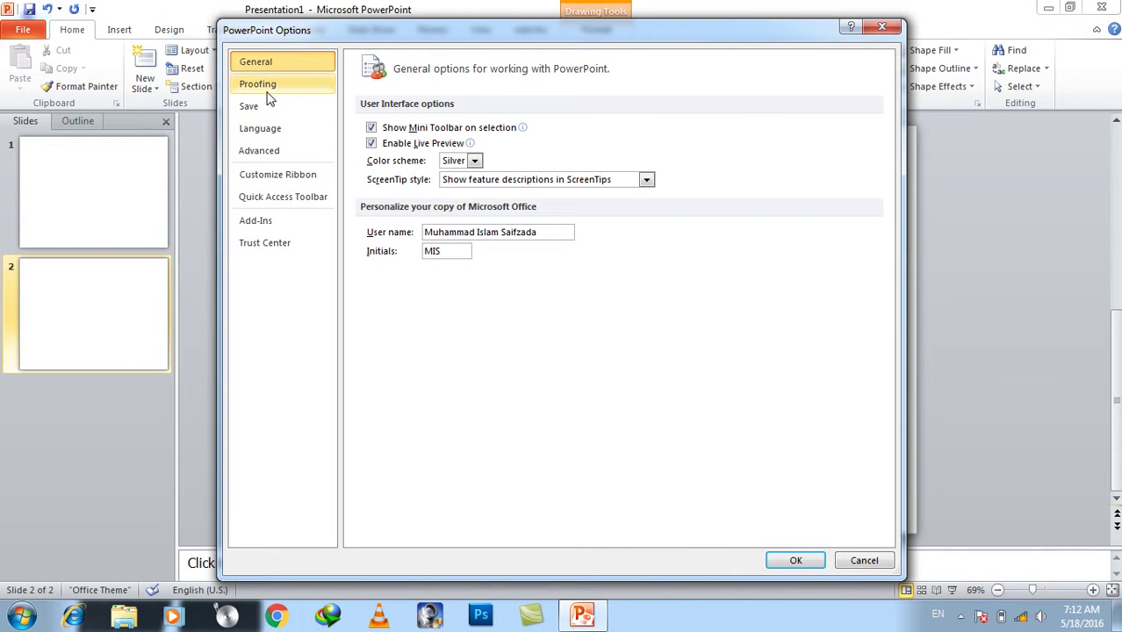
click(261, 84)
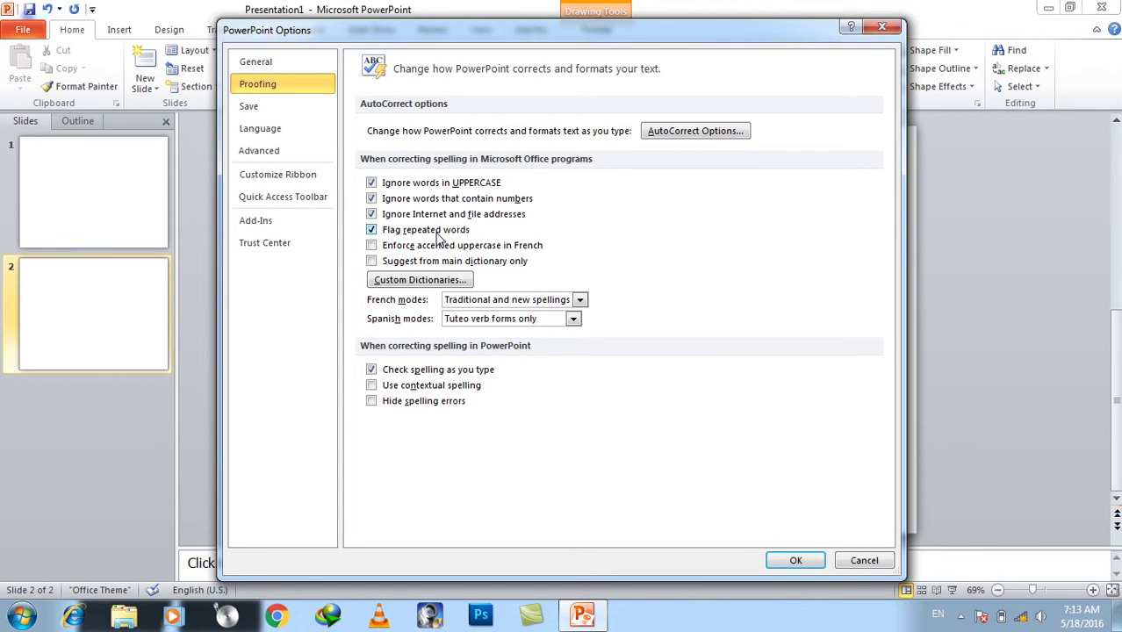
key(Escape)
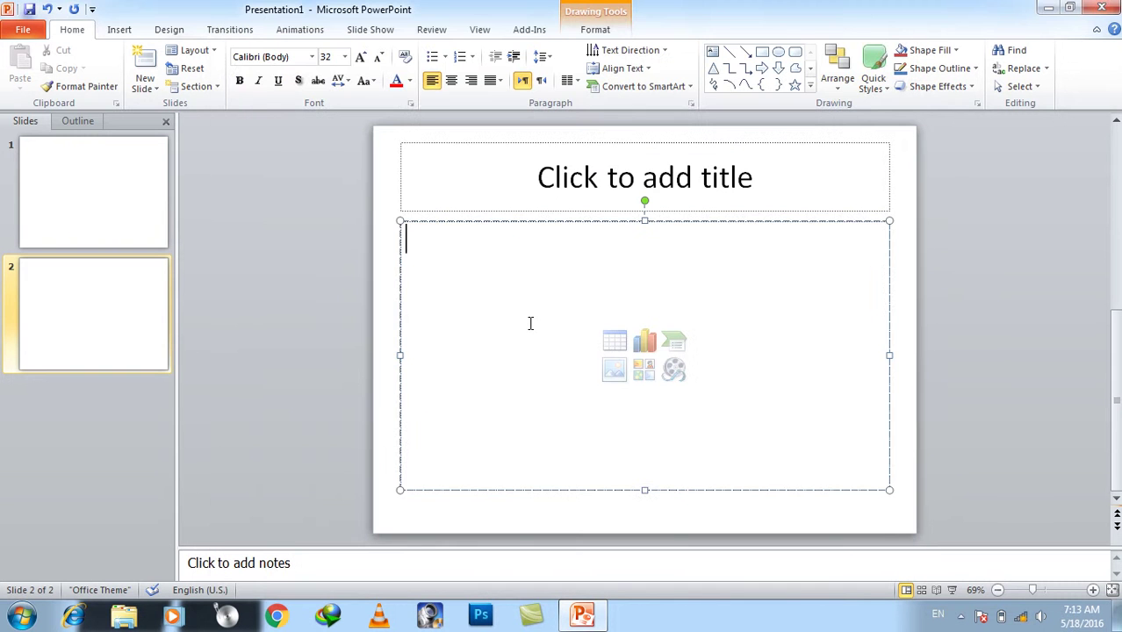
Type 'My name name islam M.islam' on slide 2 and start an empty line below.
text(My name)
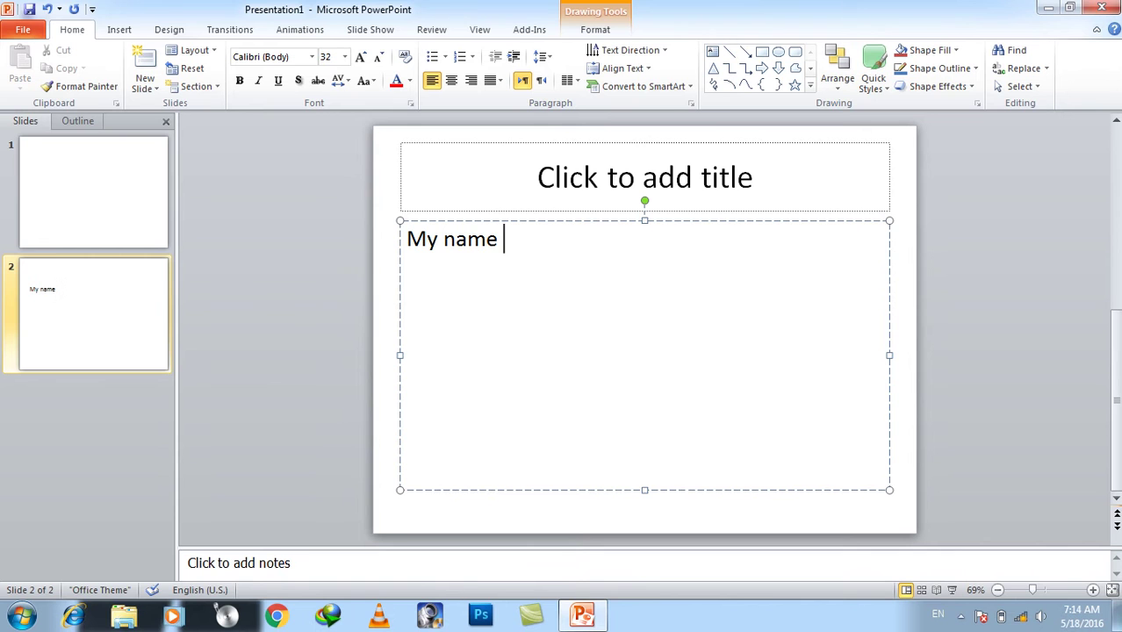
text( name islam )
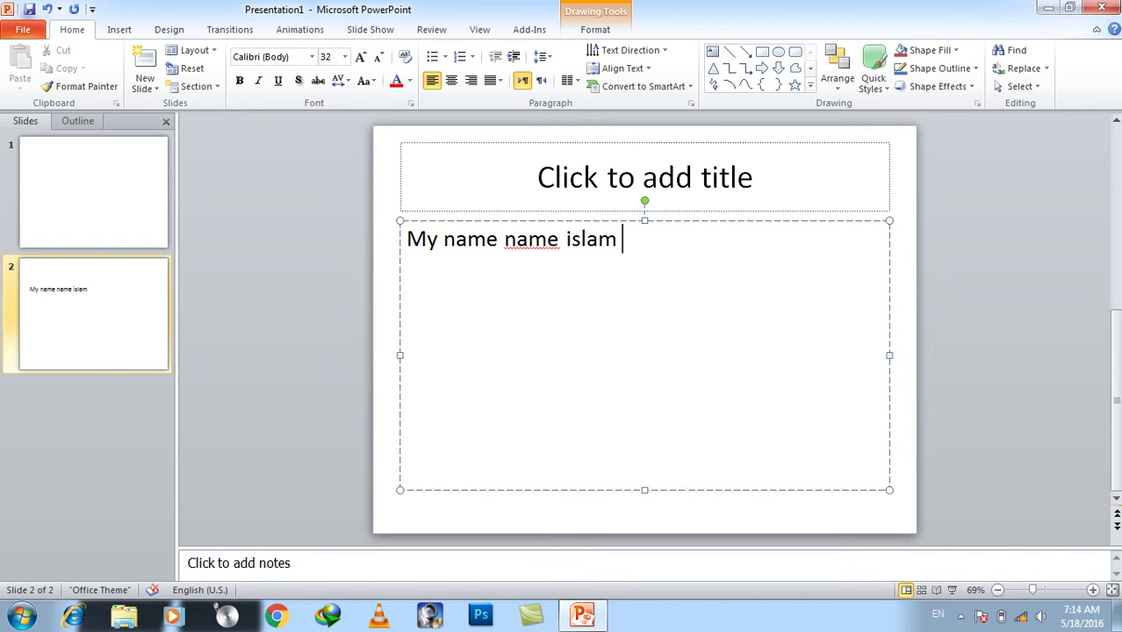
text(M.islam)
key(BackSpace)
text(M.islam)
key(Return)
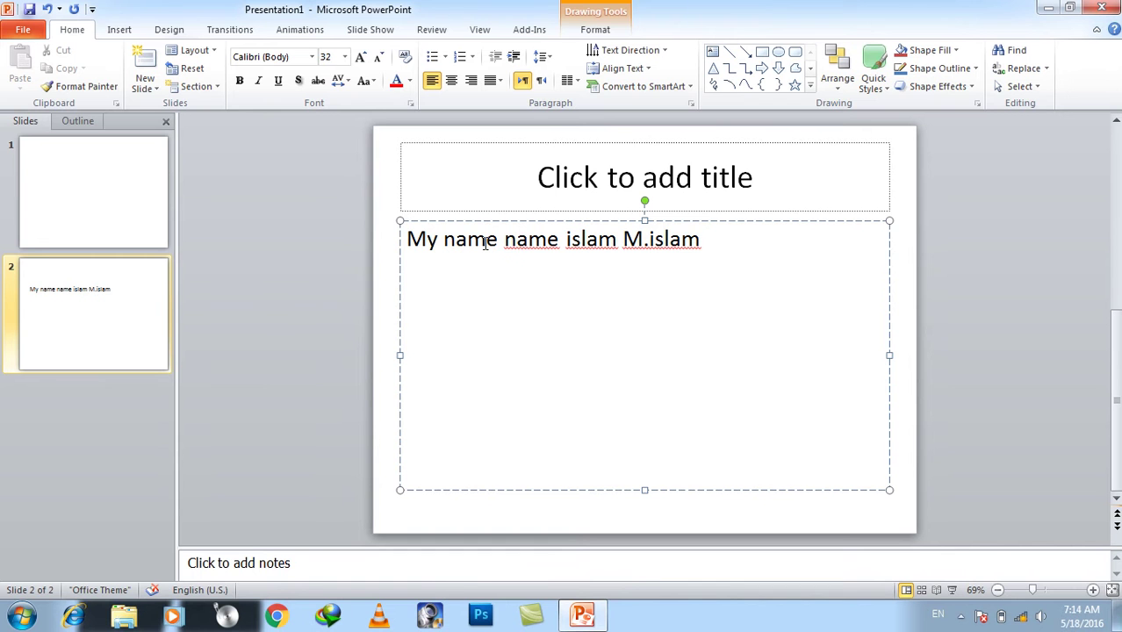
click(528, 299)
Turn off Ignore Internet and file addresses in the Proofing options.
click(22, 30)
click(73, 339)
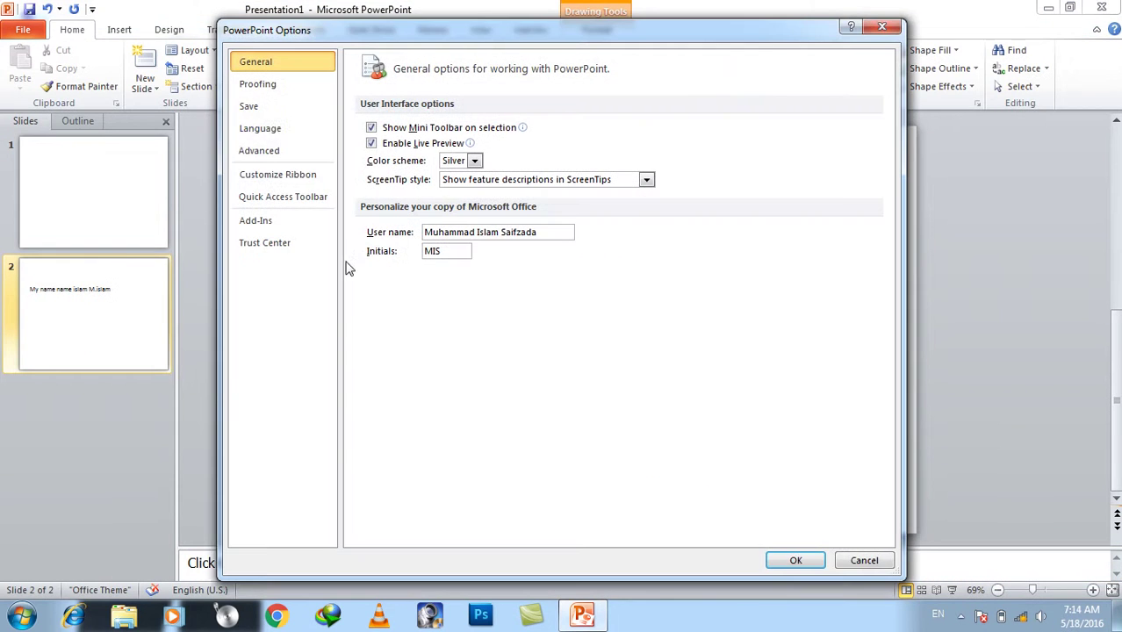
click(263, 84)
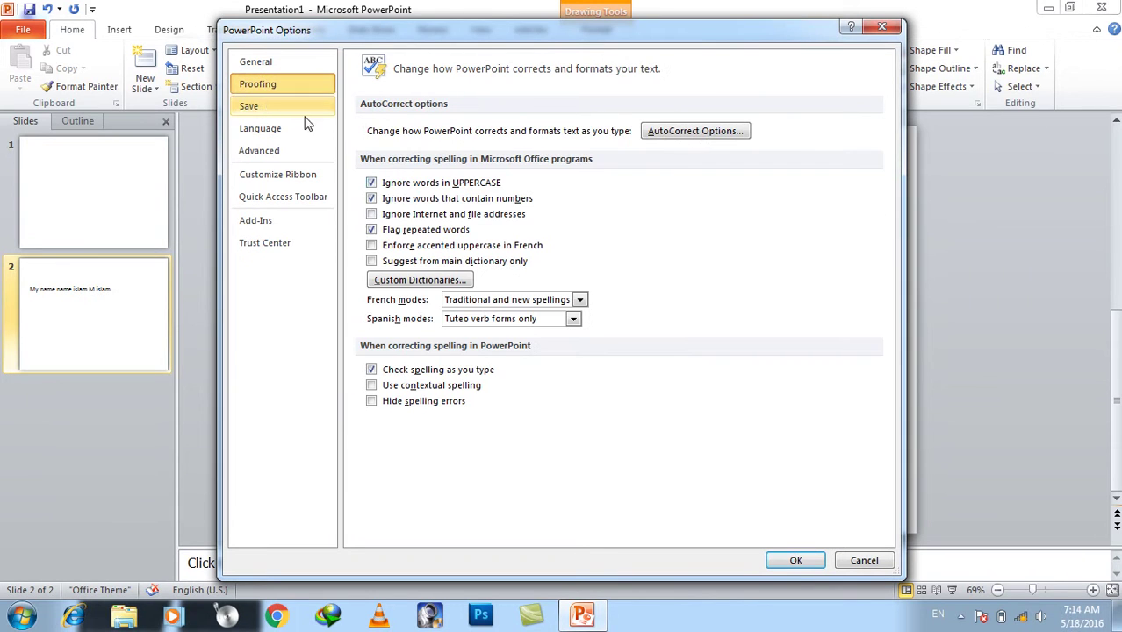
click(405, 234)
click(793, 560)
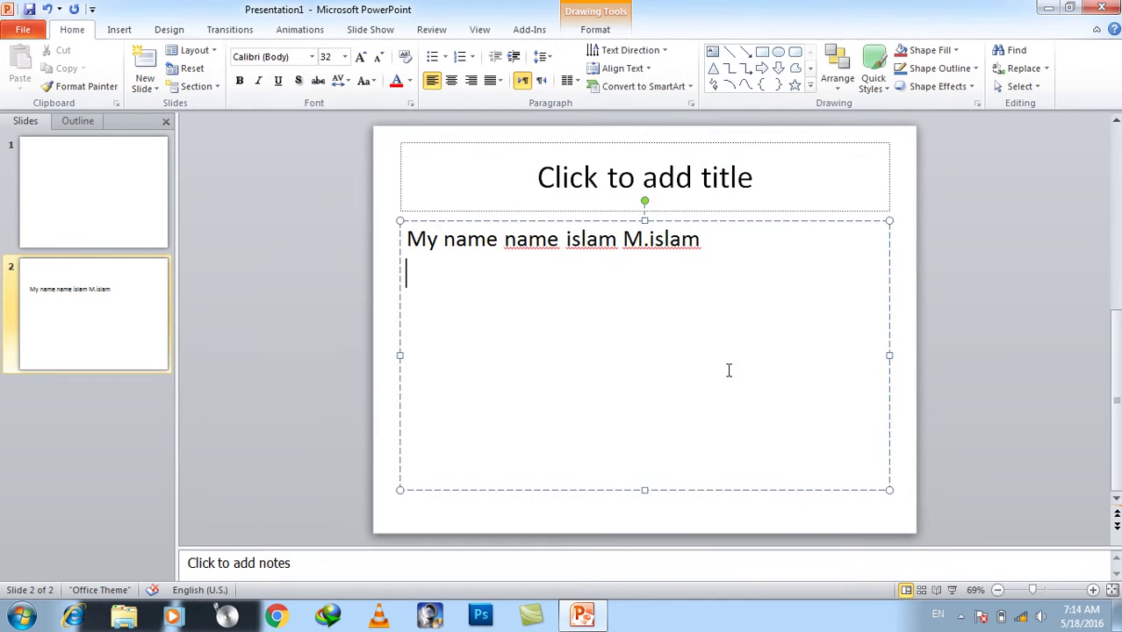
Correct line one to 'My name name is M.islam' and add 'My name name is M.Islam'.
text(My )
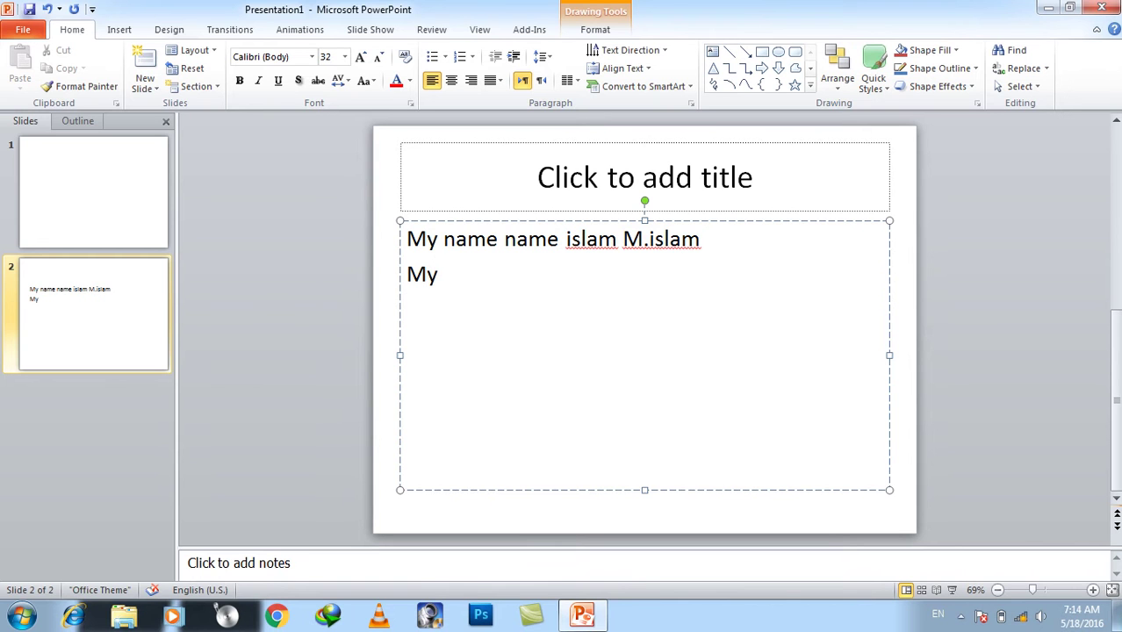
text(name name is)
key(BackSpace)
key(BackSpace)
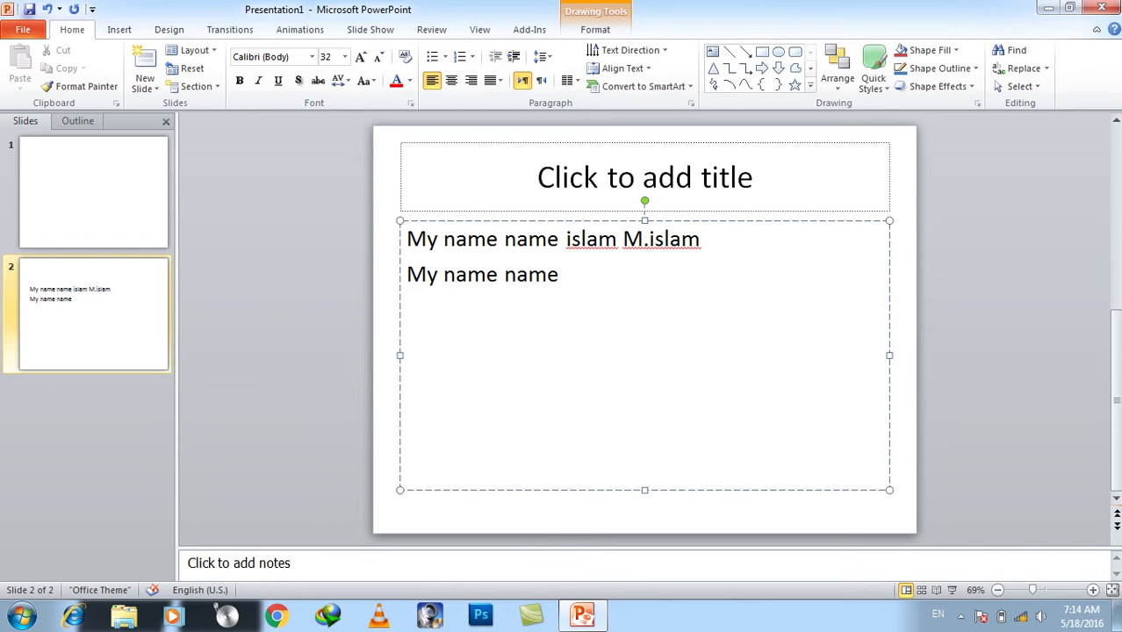
text(is)
key(Delete)
key(Delete)
key(Delete)
key(Delete)
key(Delete)
key(Delete)
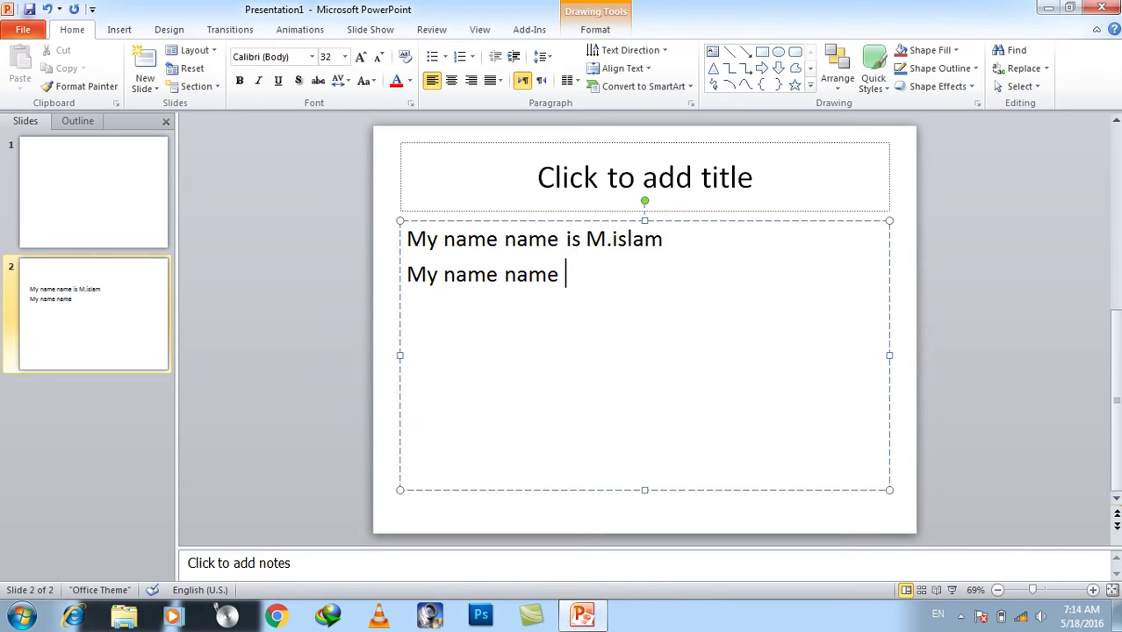
text(is M.Islam)
key(Return)
click(23, 29)
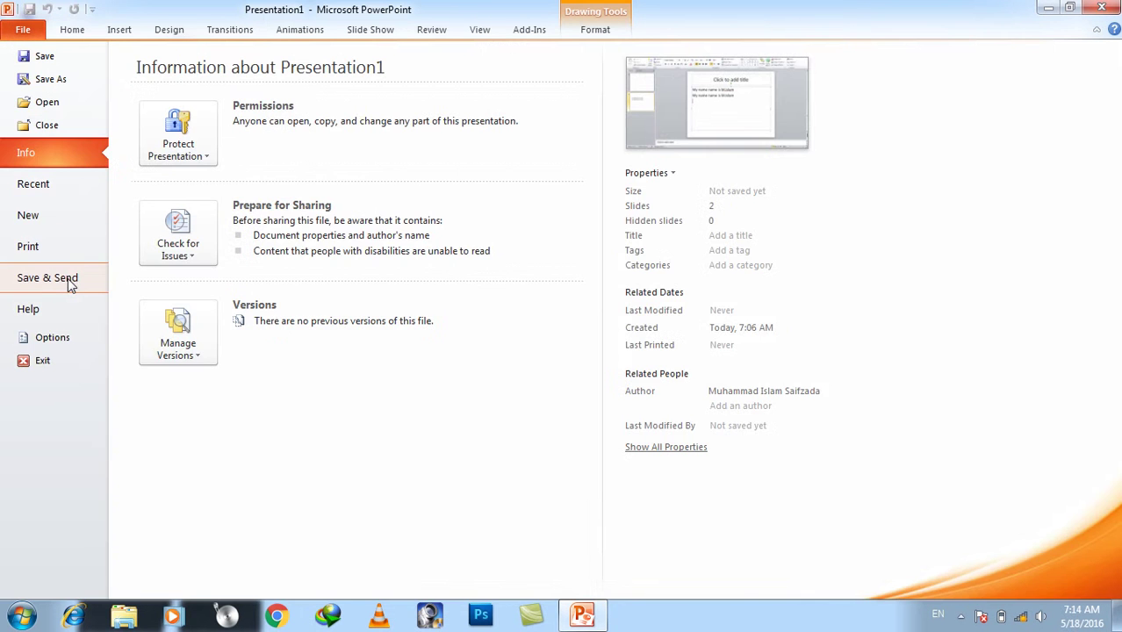
click(35, 334)
click(277, 88)
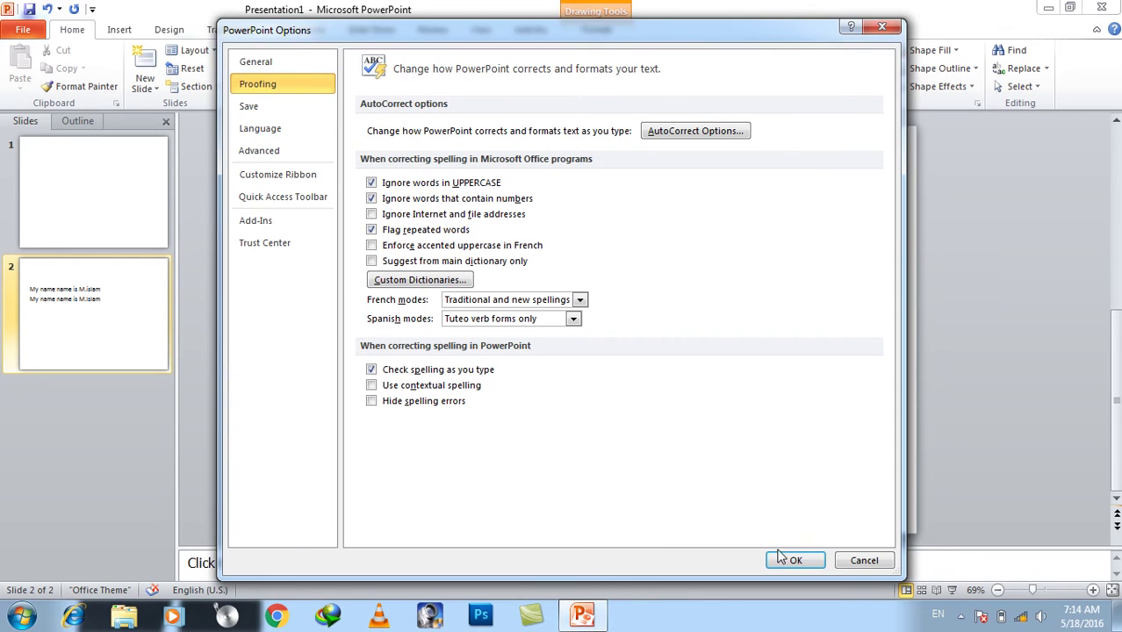
click(809, 559)
drag(703, 296, 694, 343)
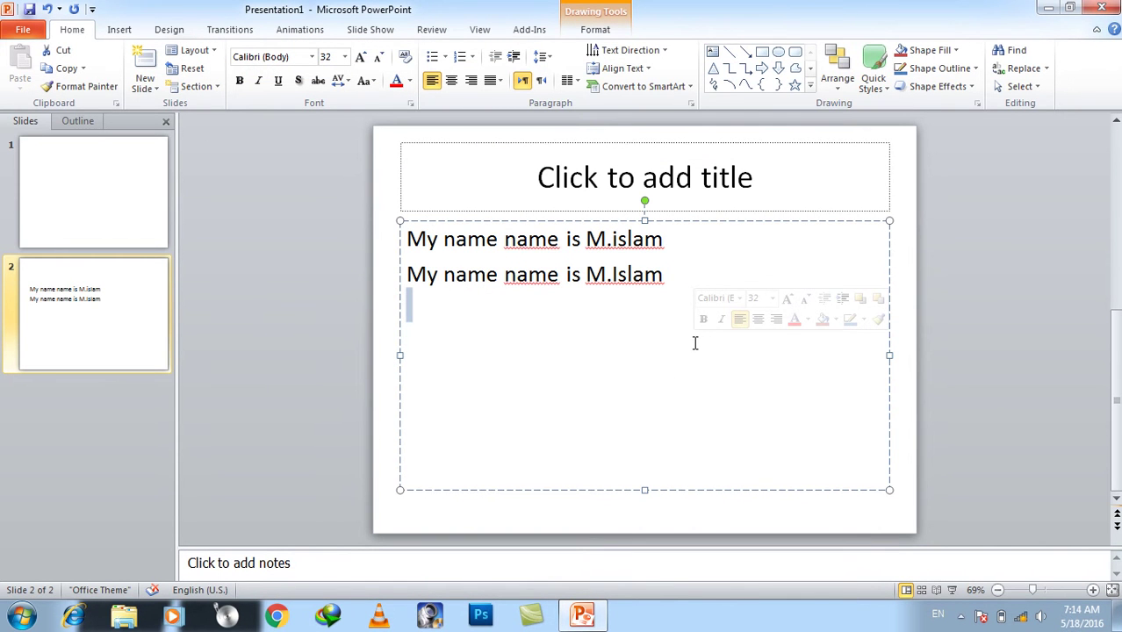
click(638, 350)
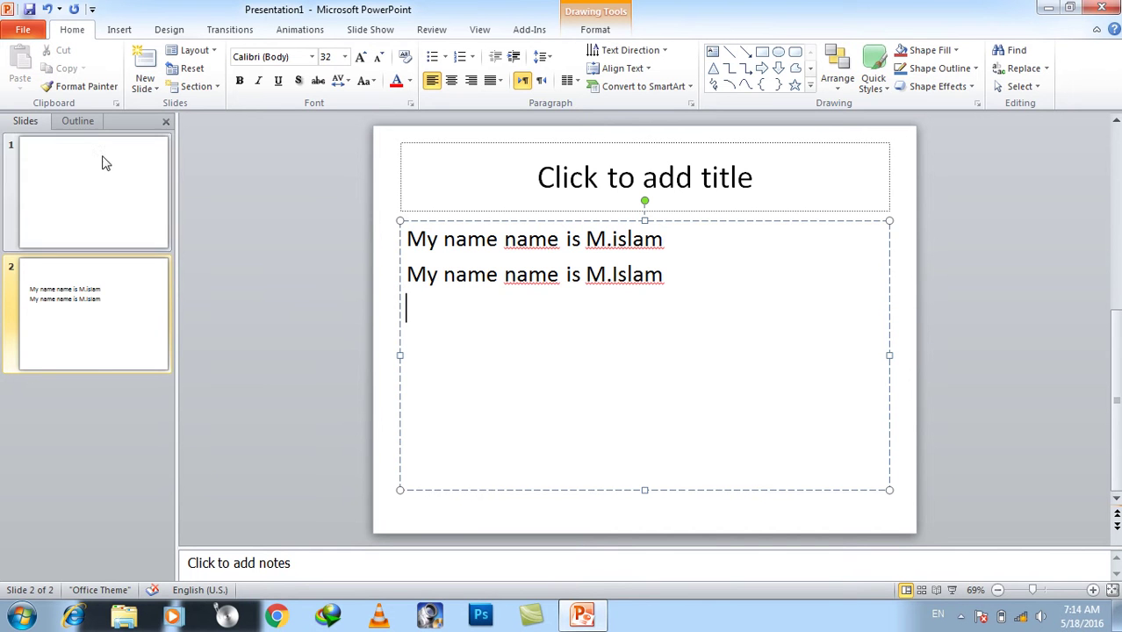
click(23, 29)
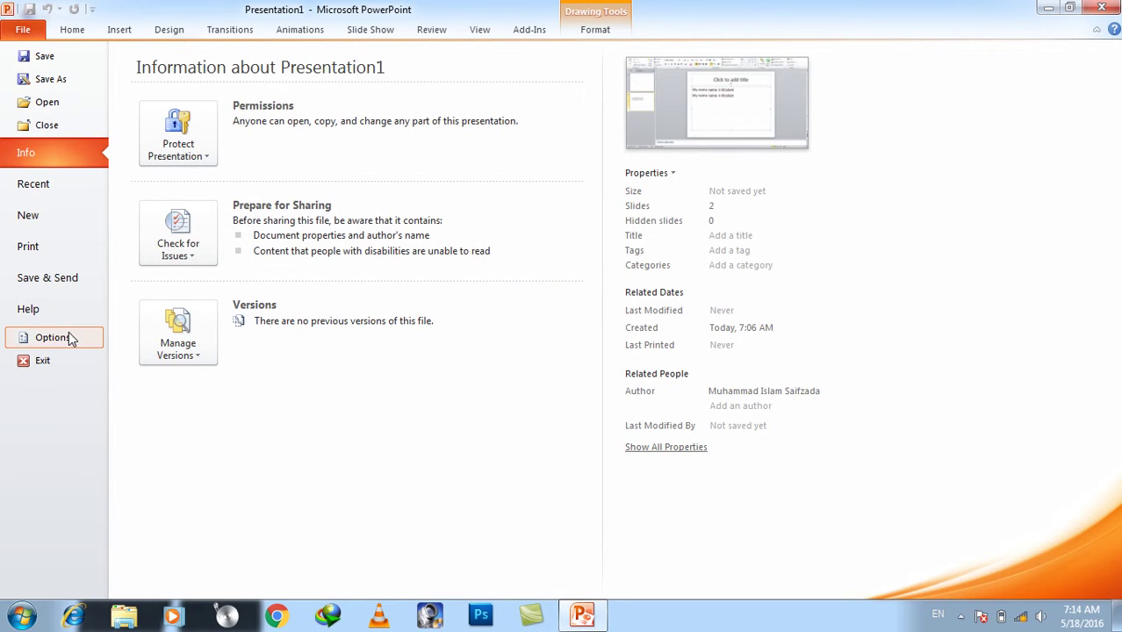
click(70, 339)
click(277, 85)
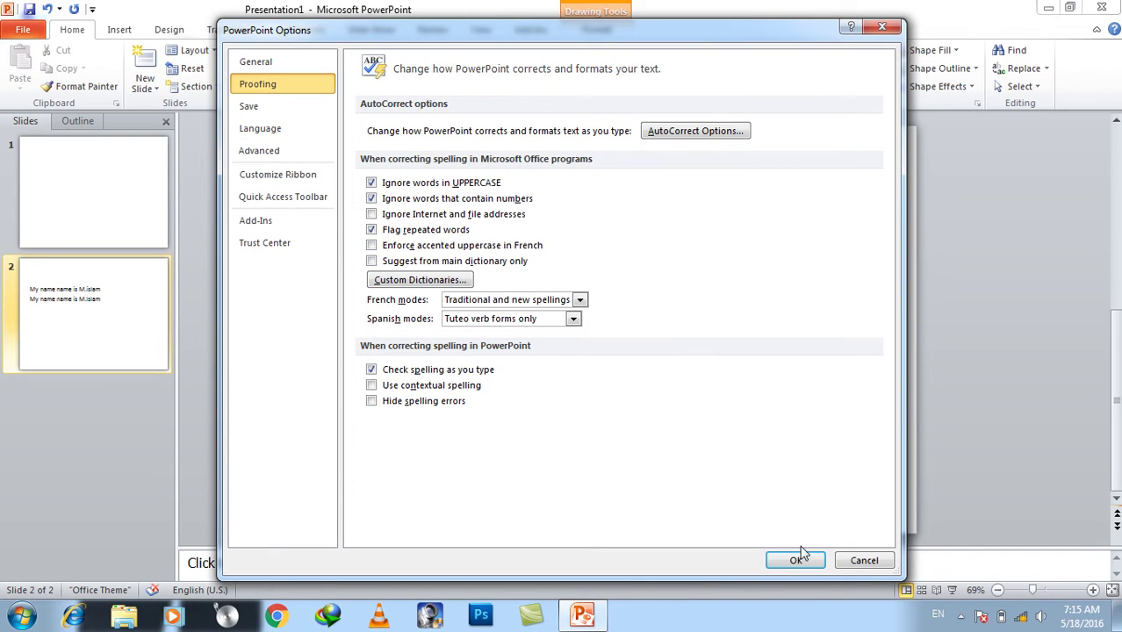
click(841, 566)
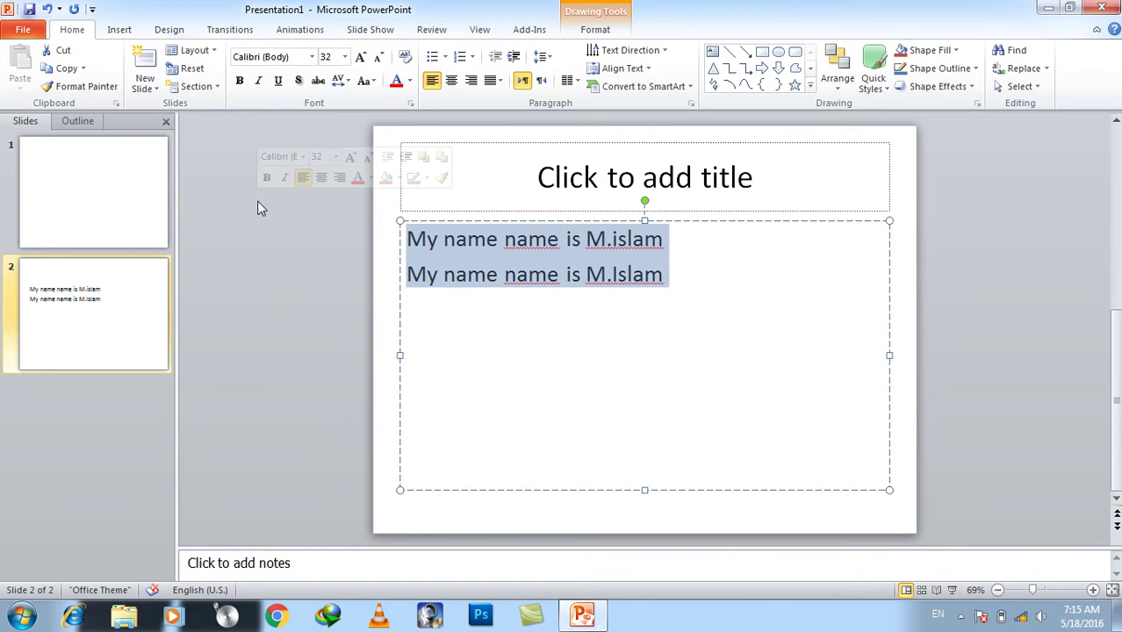
Type the word Good on slide 2 and start a new line.
text(googl)
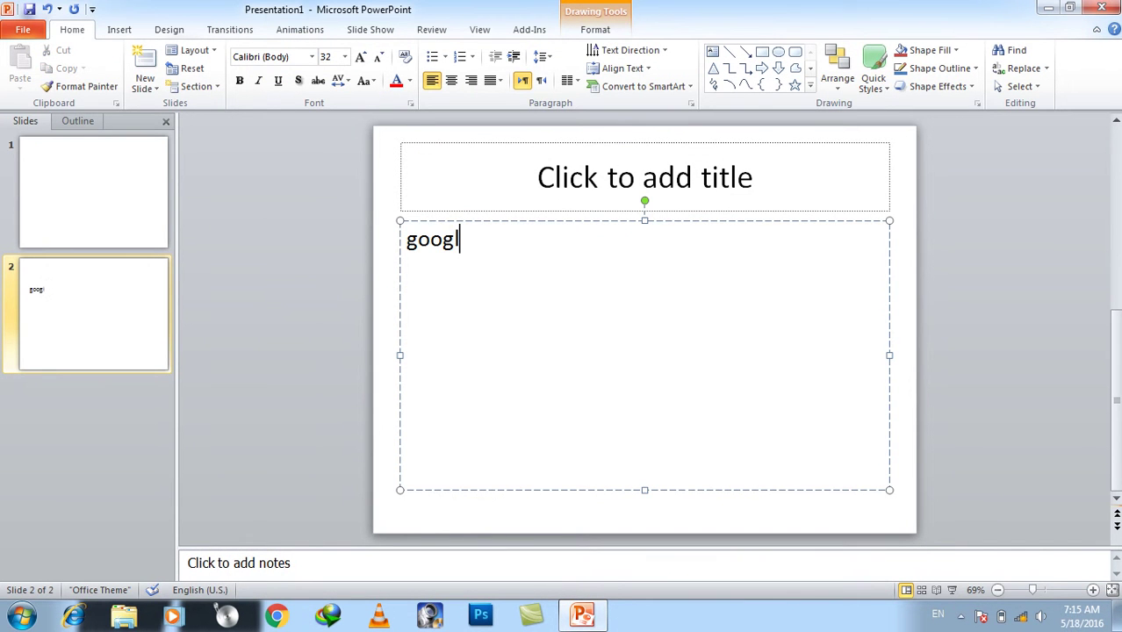
key(BackSpace)
key(BackSpace)
text(go)
key(BackSpace)
key(BackSpace)
text(od)
key(Return)
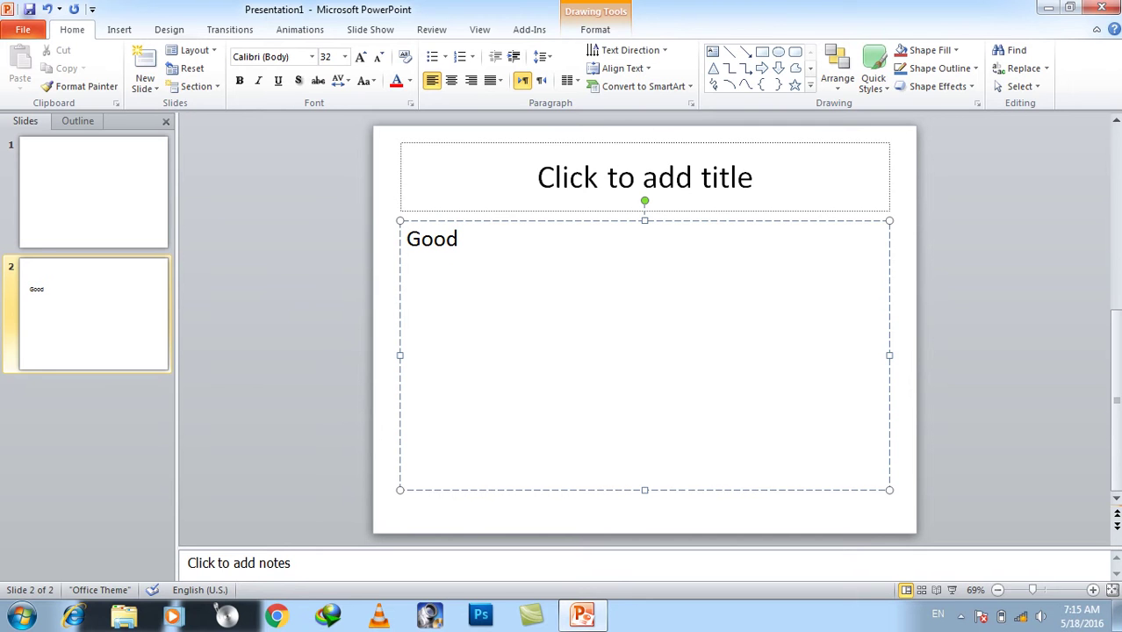
Look at Good's right-click options, then dismiss the finished spelling check message.
right_click(437, 246)
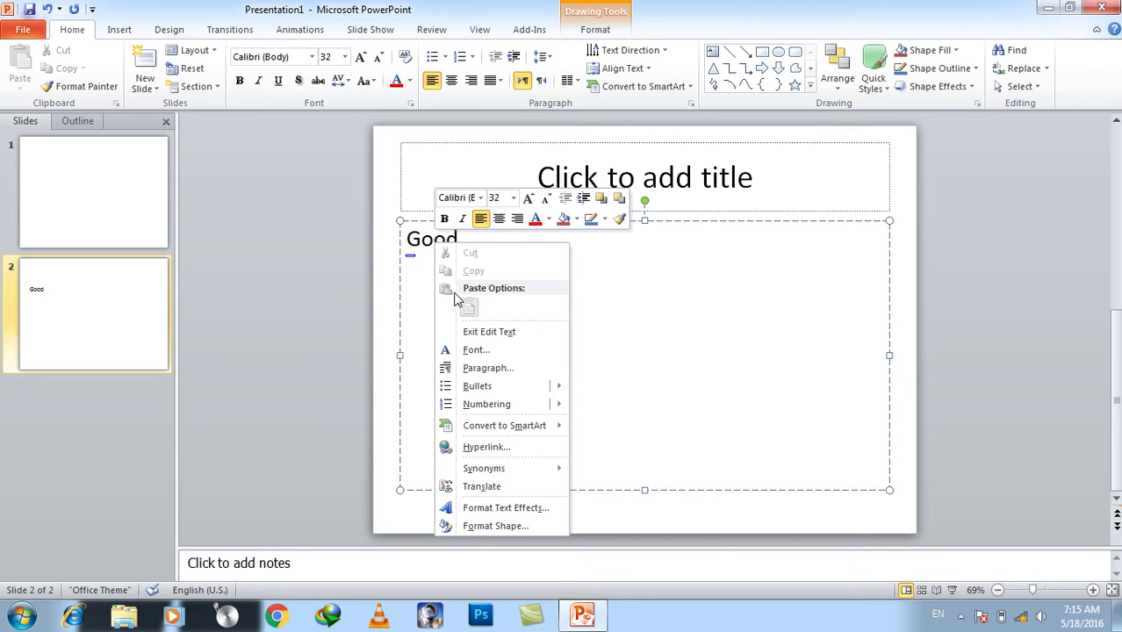
mouse_move(555, 473)
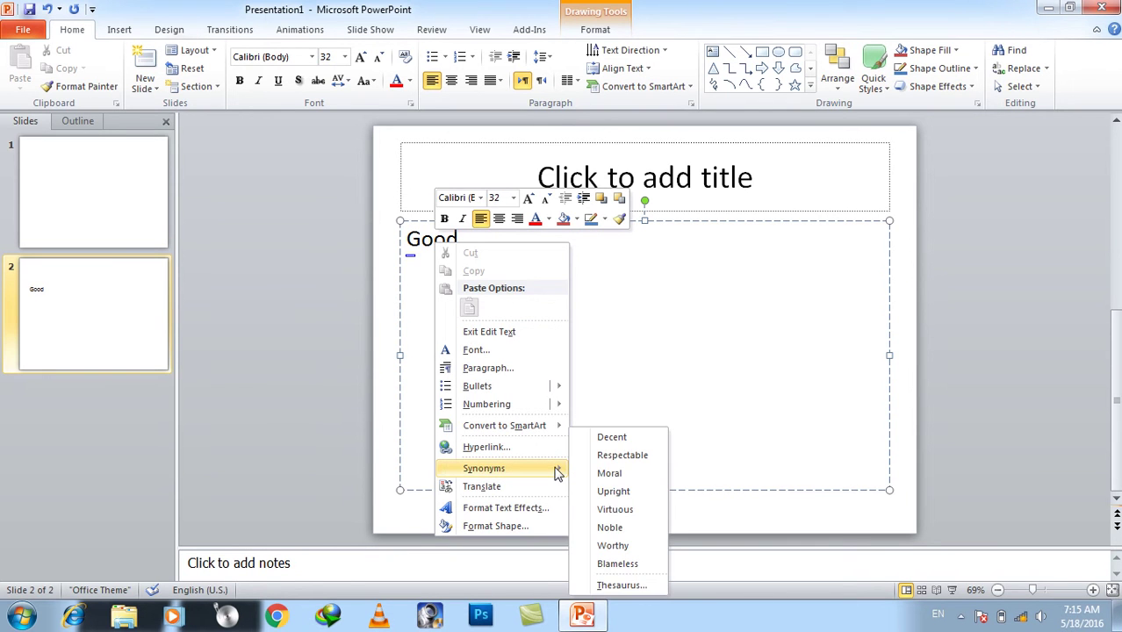
click(657, 340)
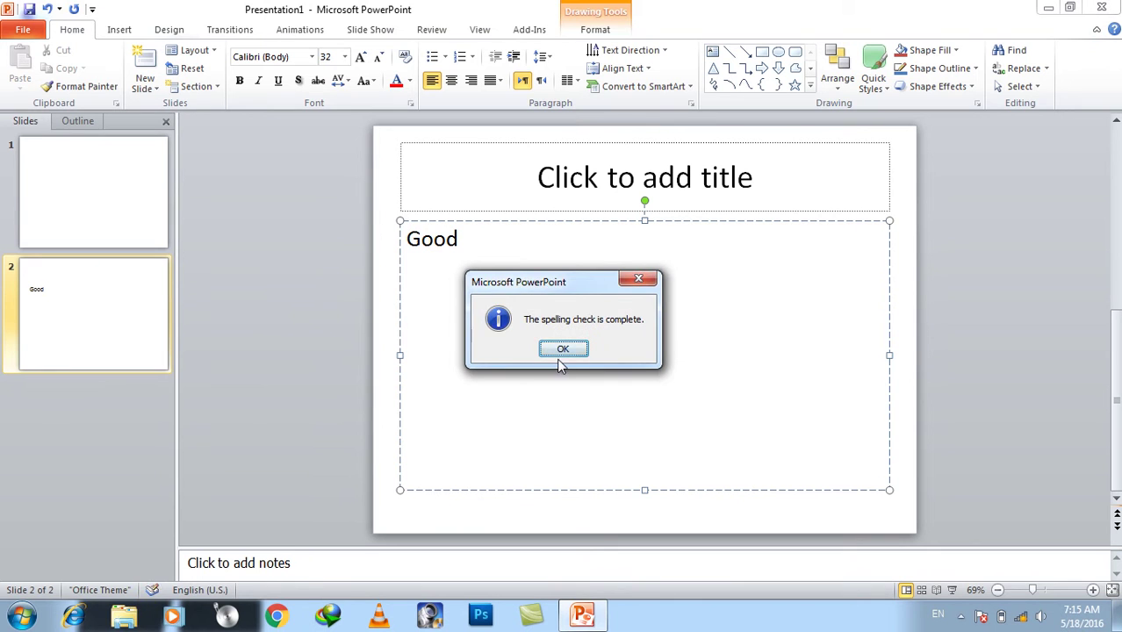
click(563, 350)
Change the word to Goood and spell-check it, closing Spelling without accepting 'Good'.
text(o)
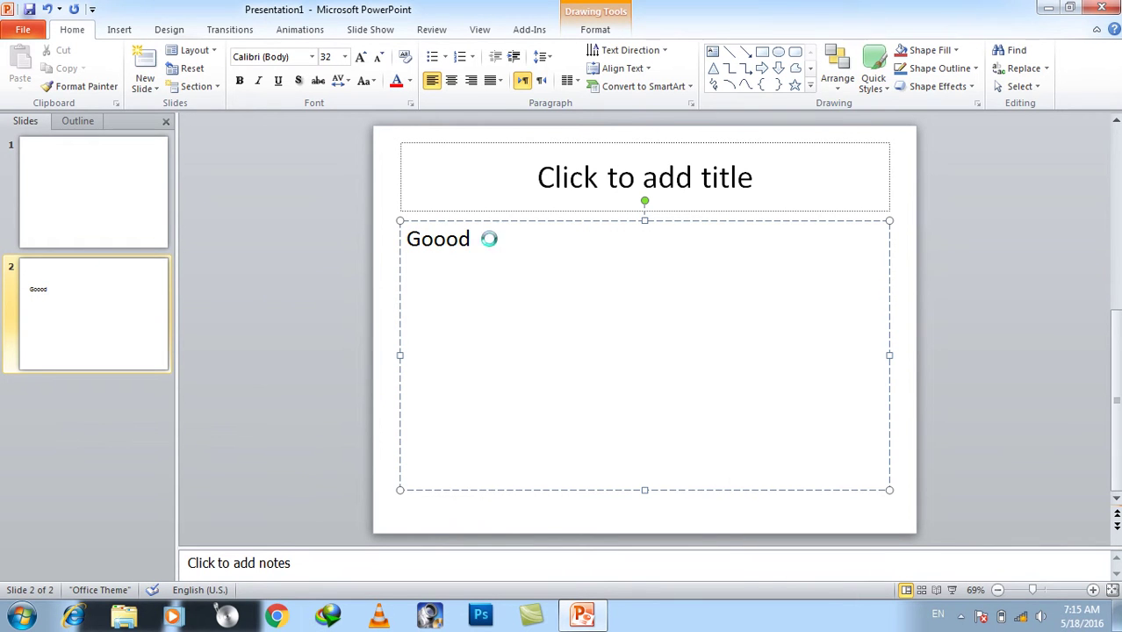
key(F7)
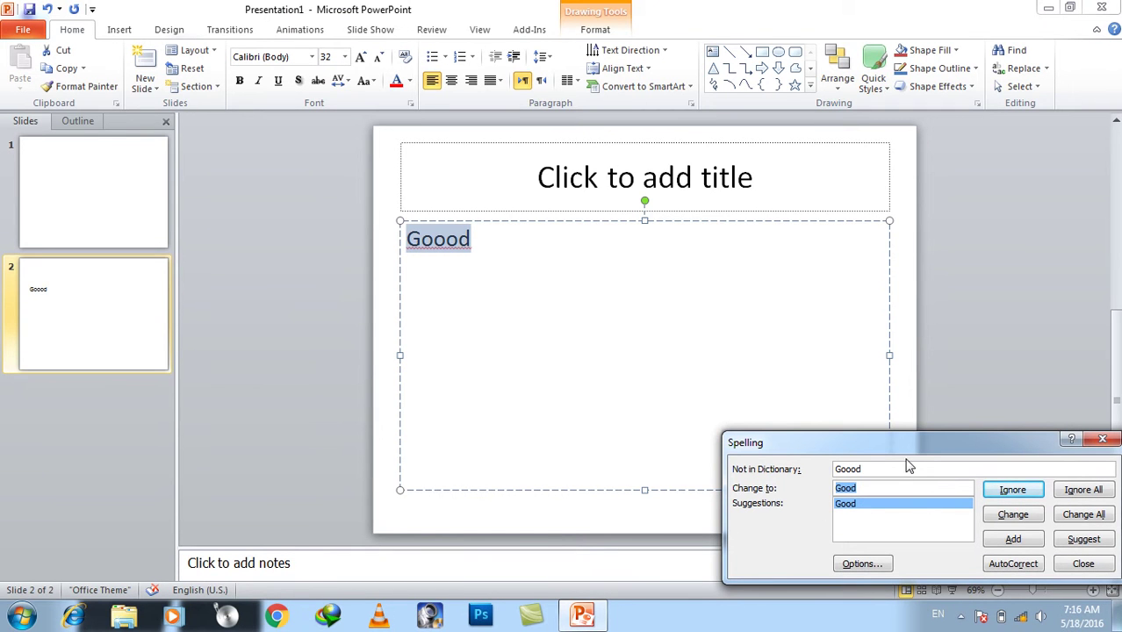
key(Escape)
View the CUSTOM.DIC word list under Proofing > Custom Dictionaries, then close all three dialogs.
click(23, 29)
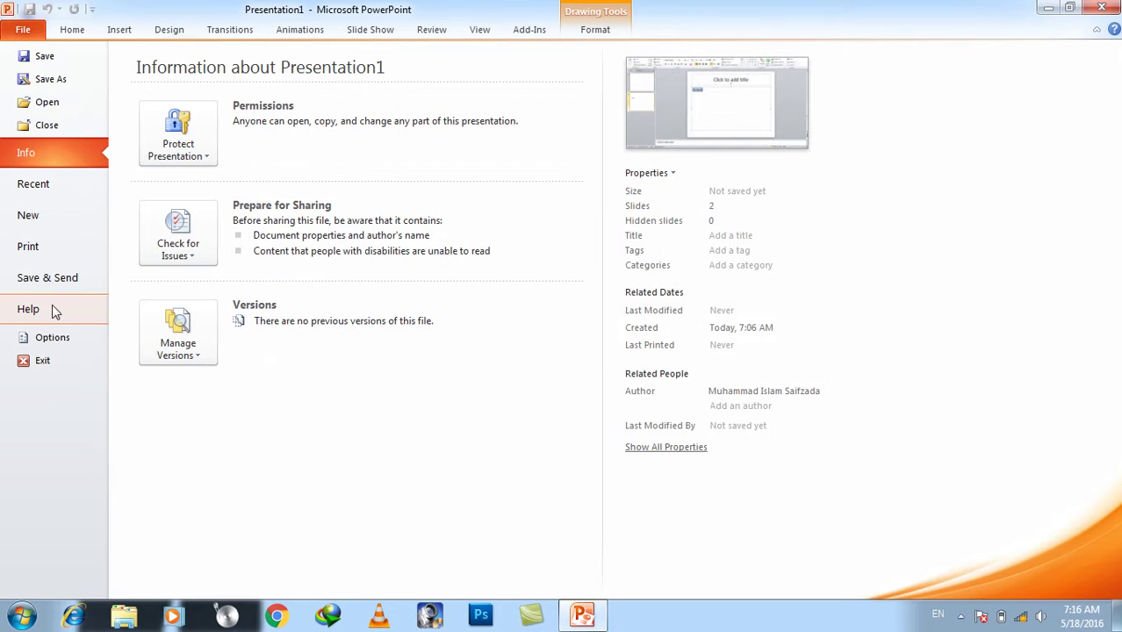
click(69, 338)
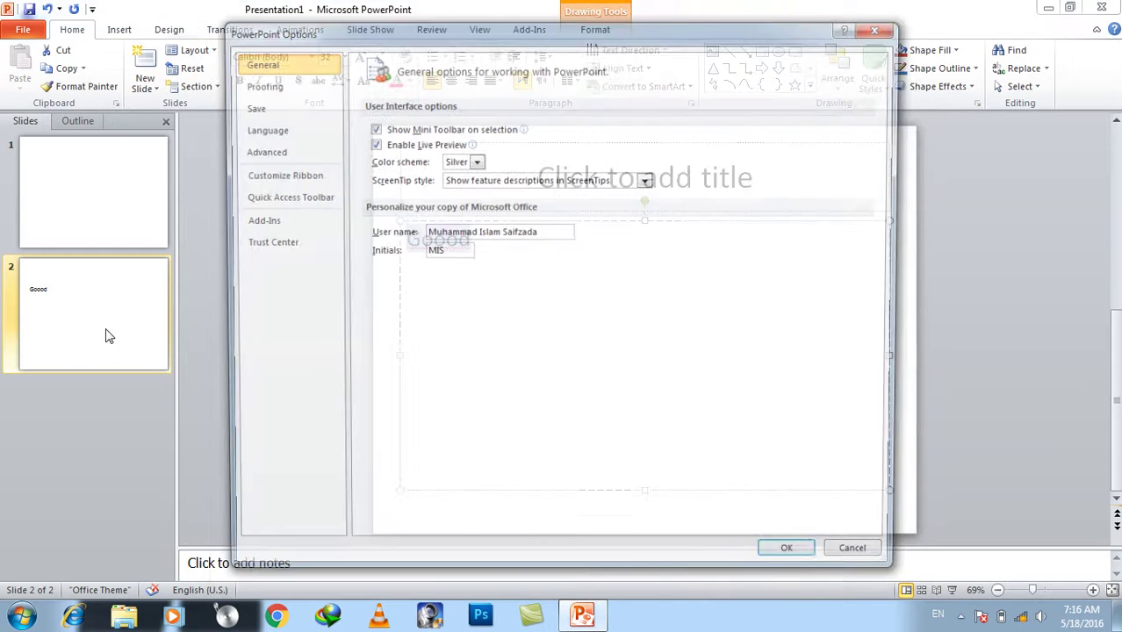
click(277, 91)
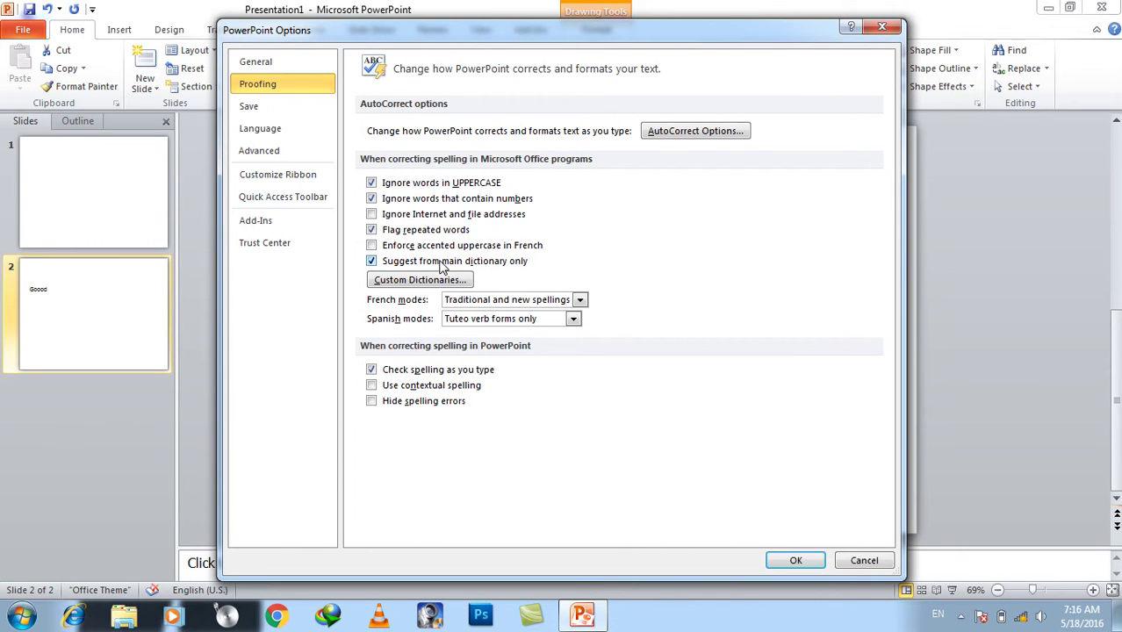
click(396, 282)
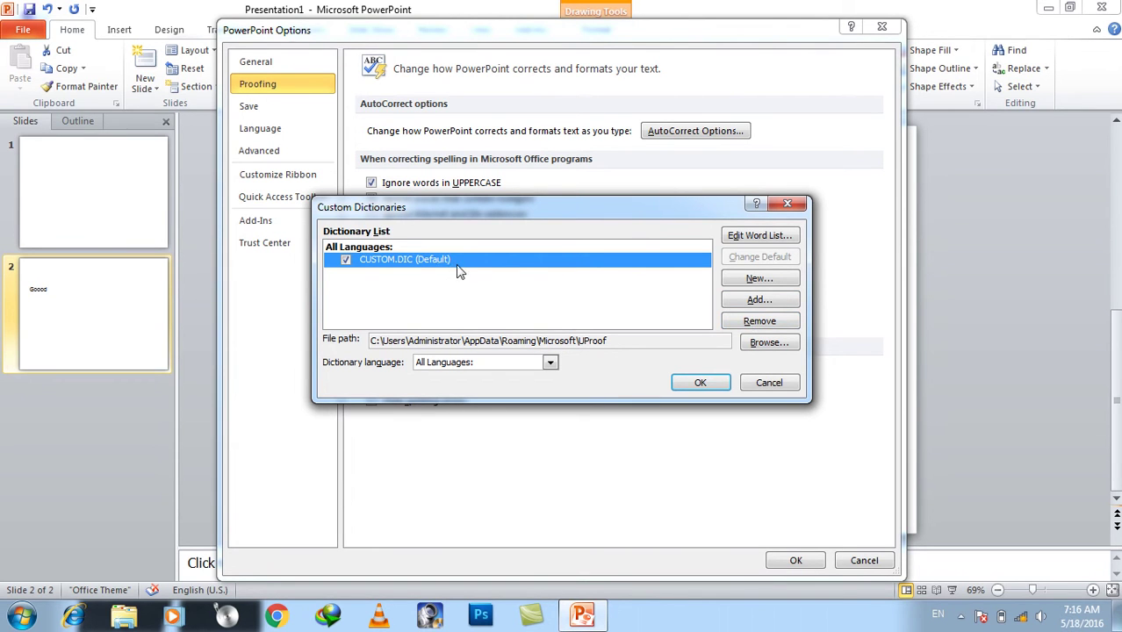
click(752, 235)
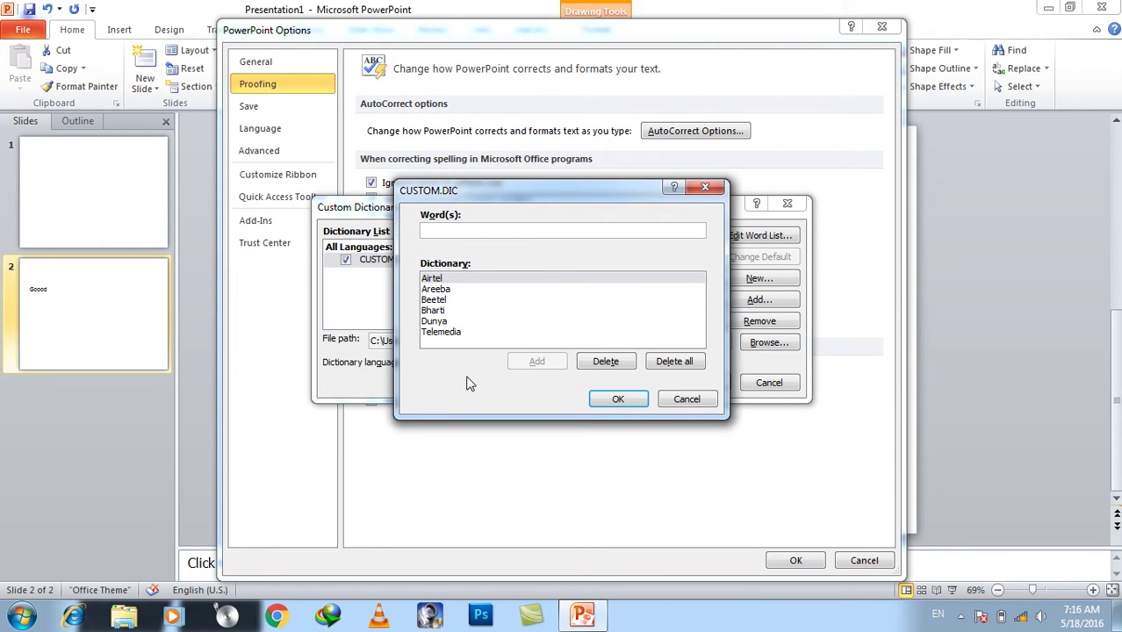
key(Return)
key(Return)
key(Return)
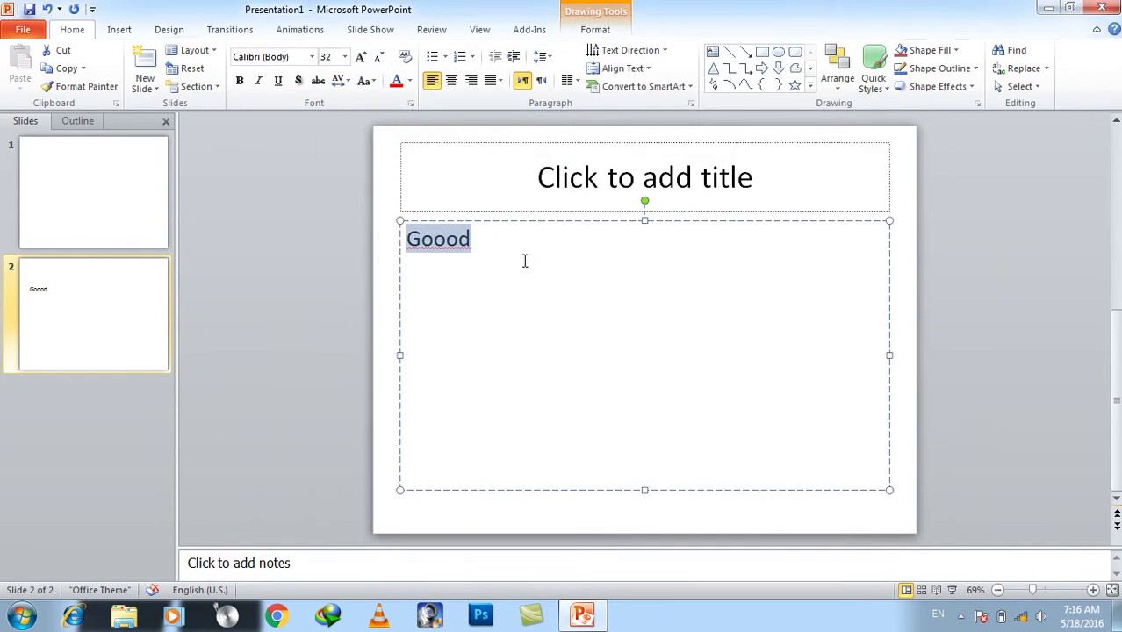
Retype the slide word as Gooooood and add it to the dictionary from its right-click menu.
key(BackSpace)
text(good)
key(BackSpace)
text(ooood)
key(Return)
text(A)
key(Return)
key(BackSpace)
key(BackSpace)
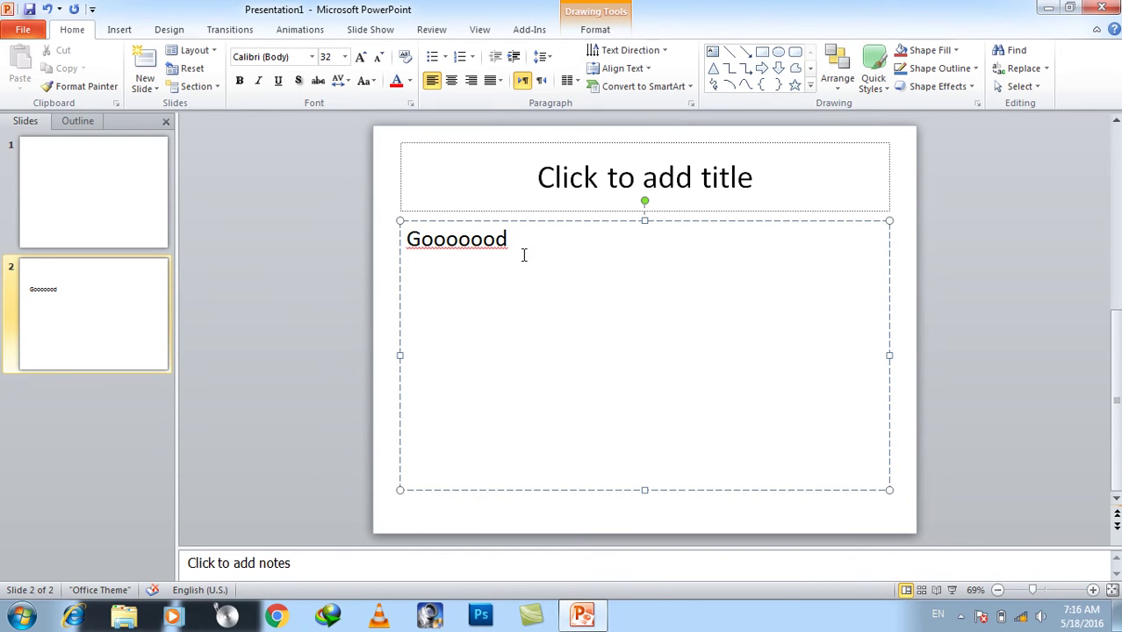
mouse_move(489, 244)
right_click(488, 246)
click(570, 296)
Open CUSTOM.DIC's word list in Proofing, delete Gooooood, and close the word list.
click(23, 29)
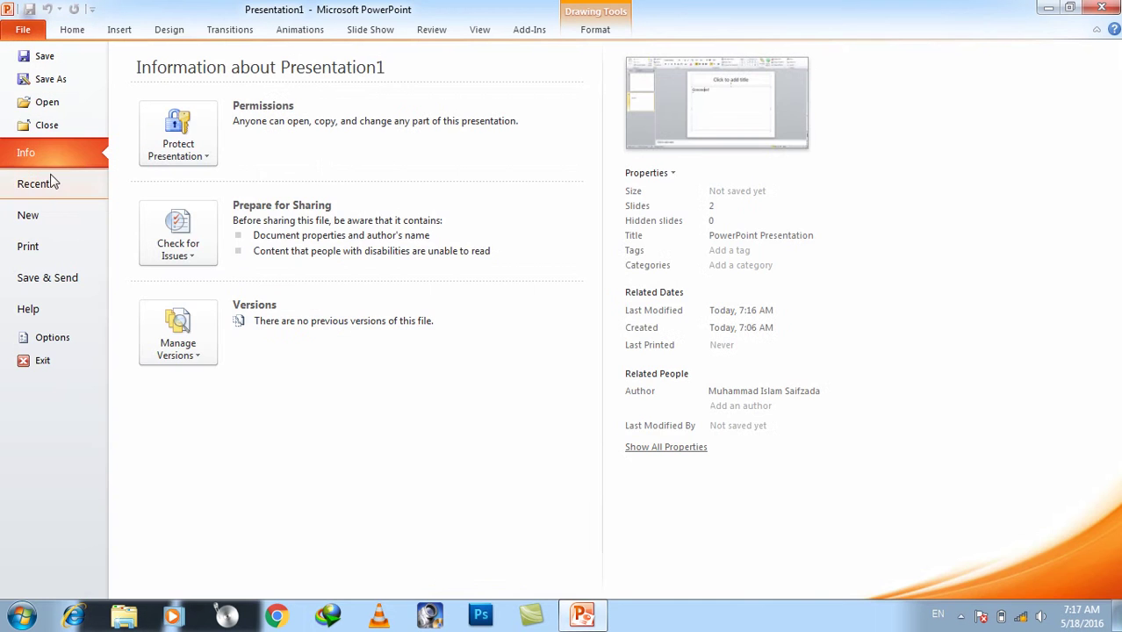
click(79, 337)
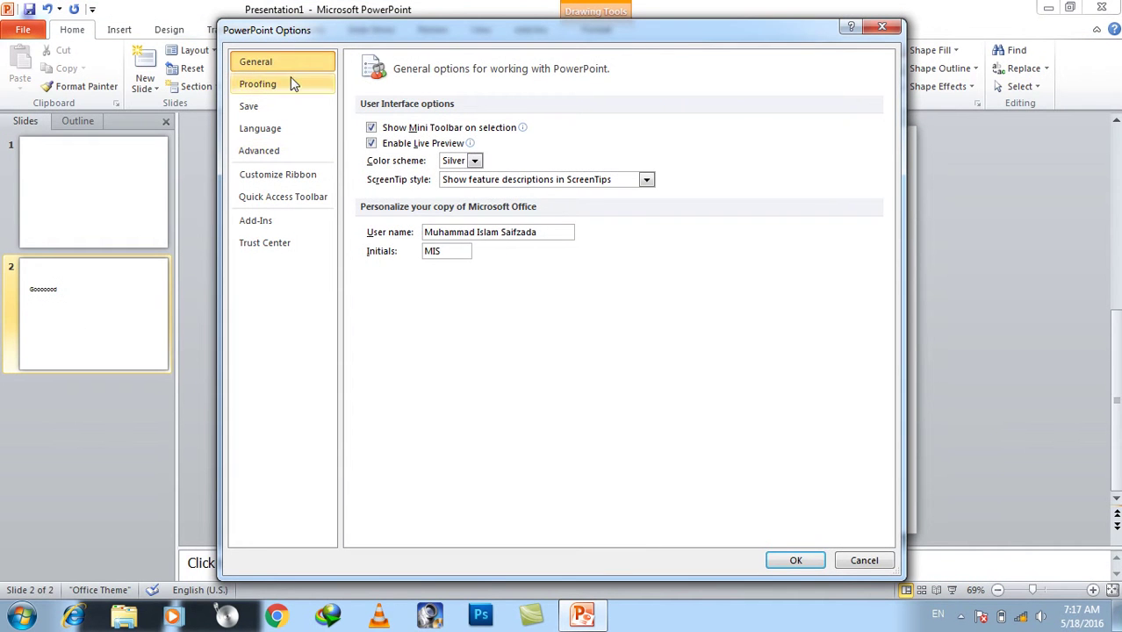
click(288, 83)
click(428, 280)
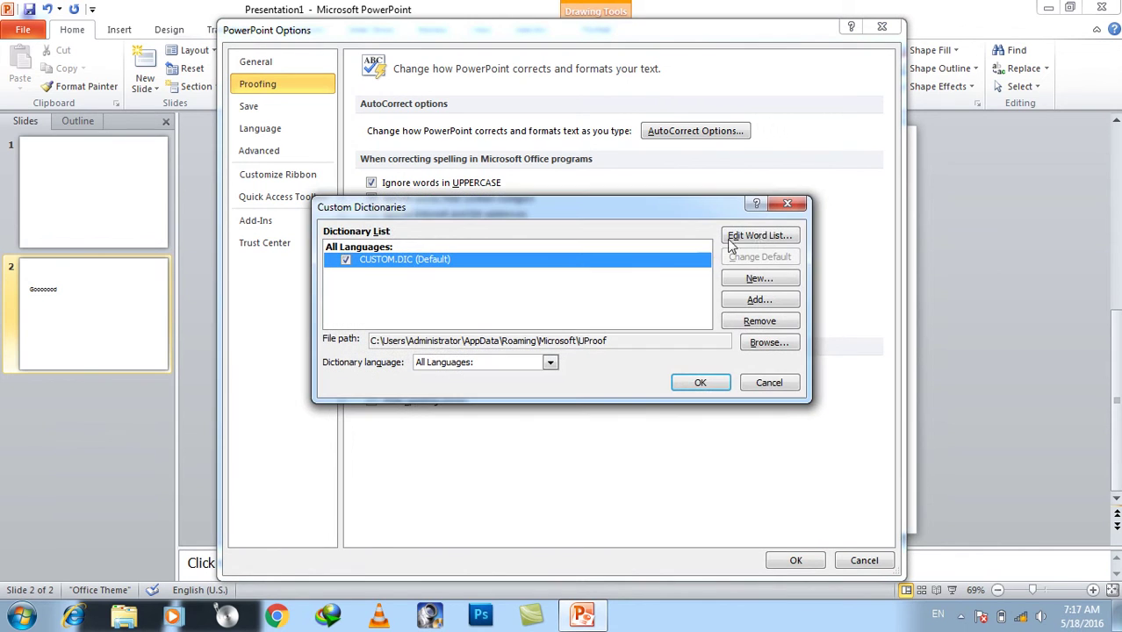
click(761, 235)
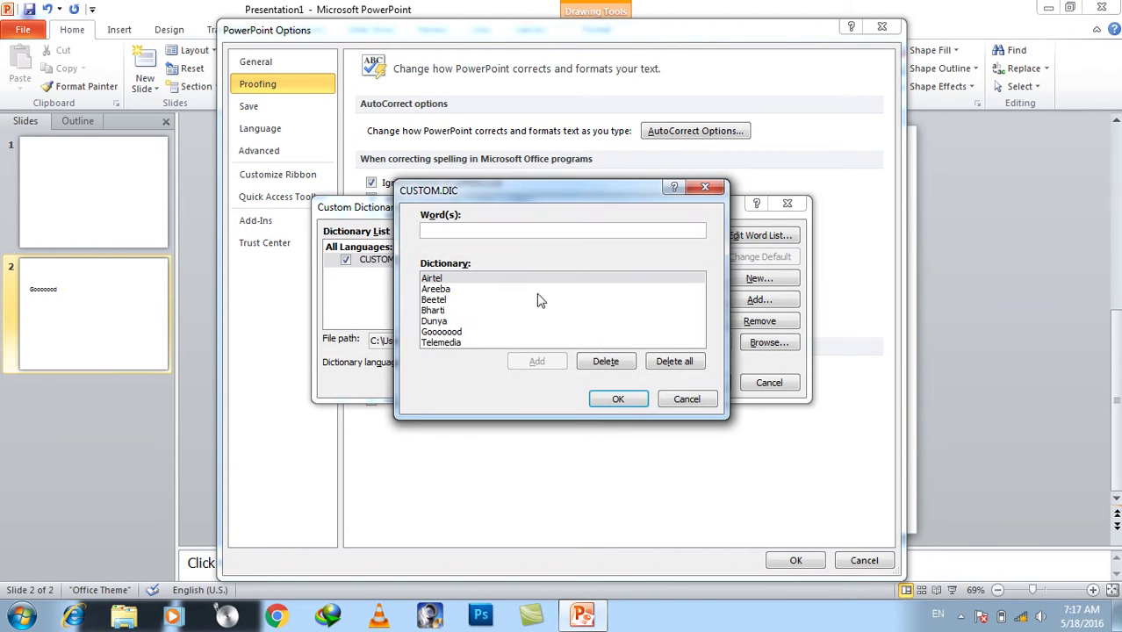
click(451, 343)
click(449, 332)
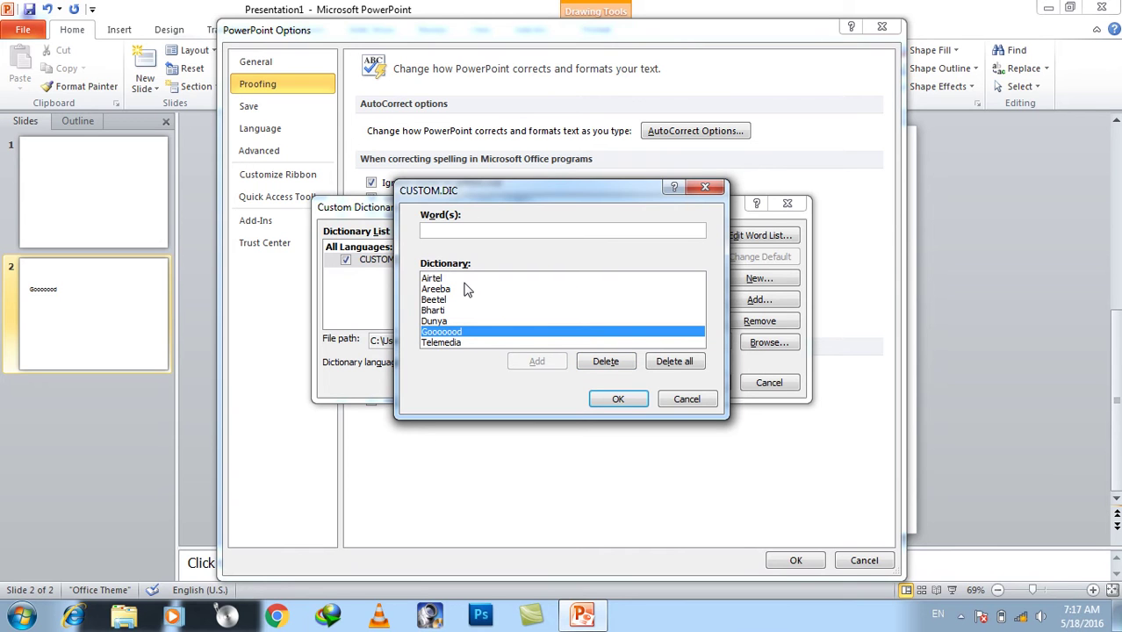
click(605, 364)
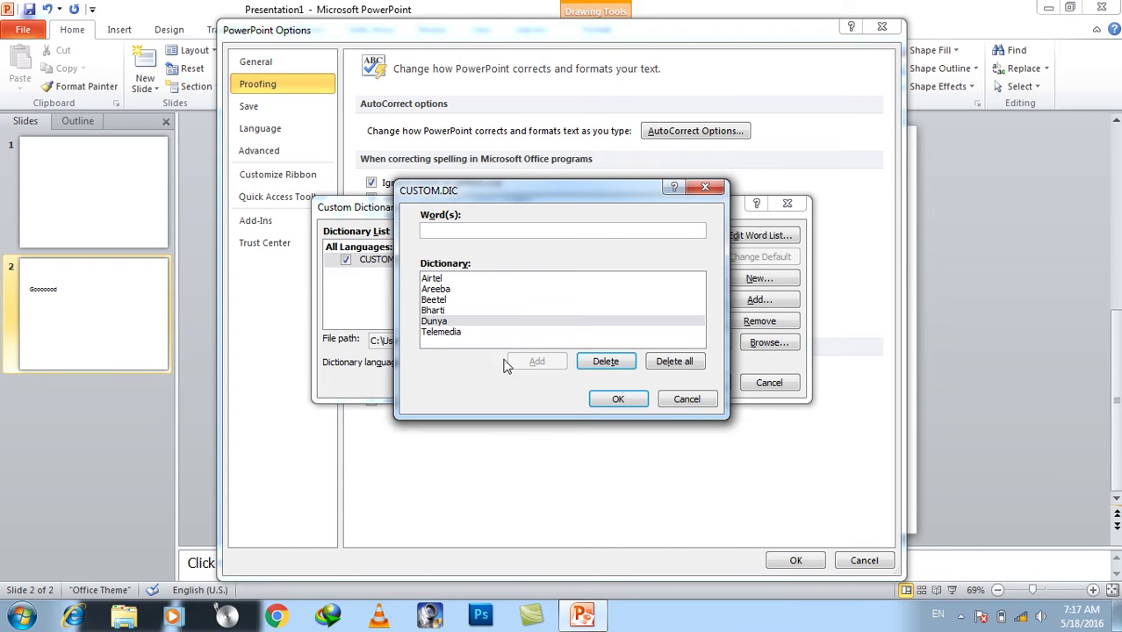
click(681, 402)
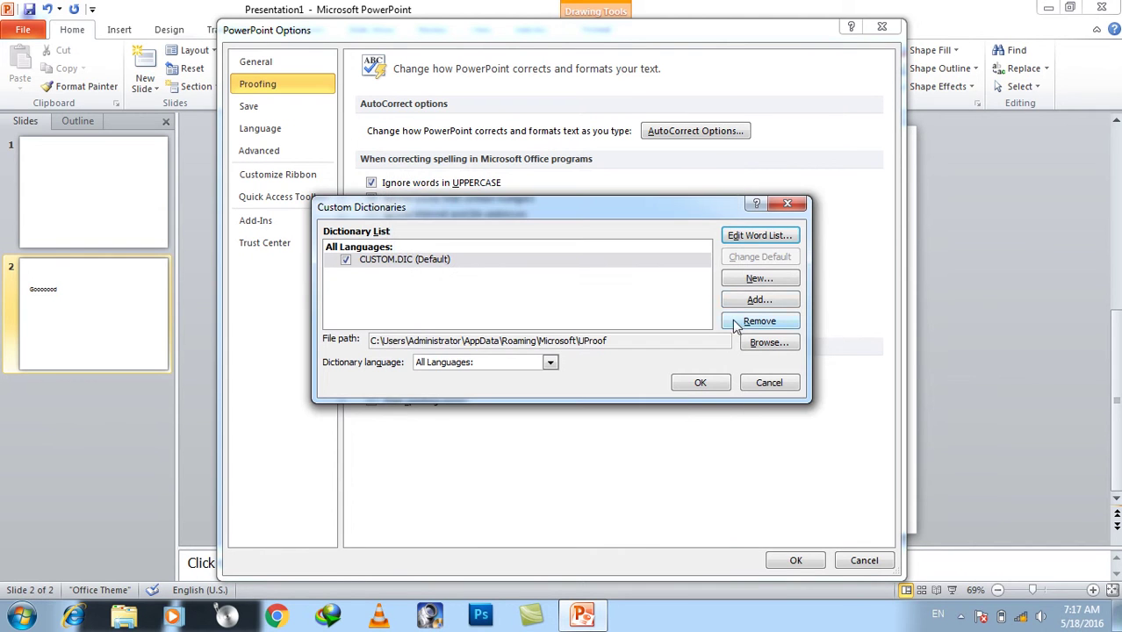
Cancel creating a new dictionary, then remove CUSTOM.DIC from the dictionary list.
click(770, 277)
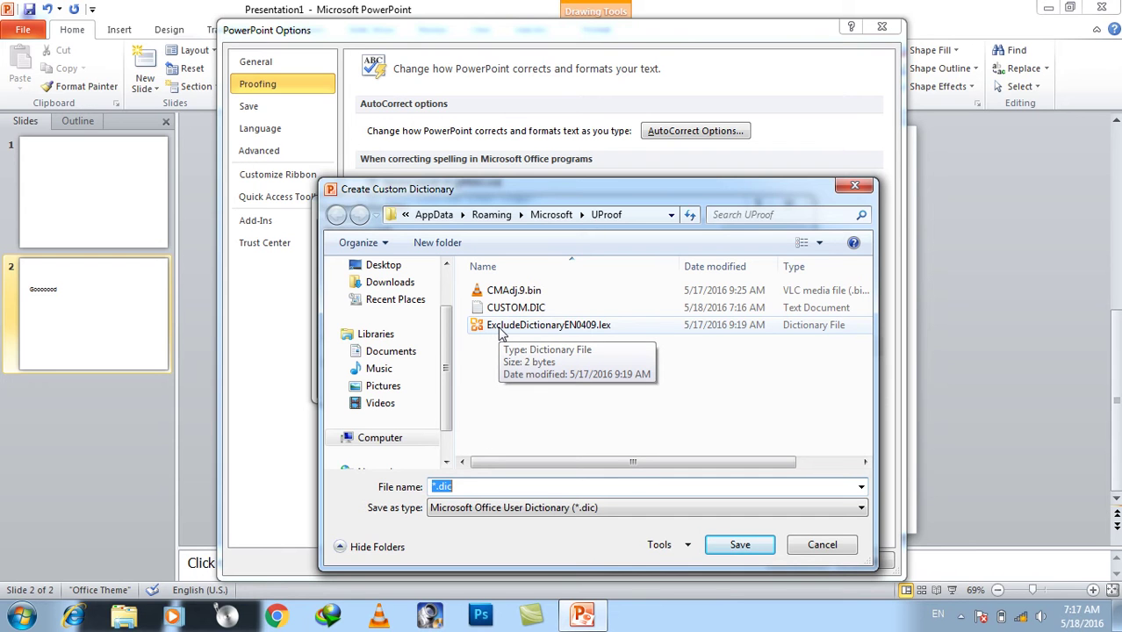
click(821, 545)
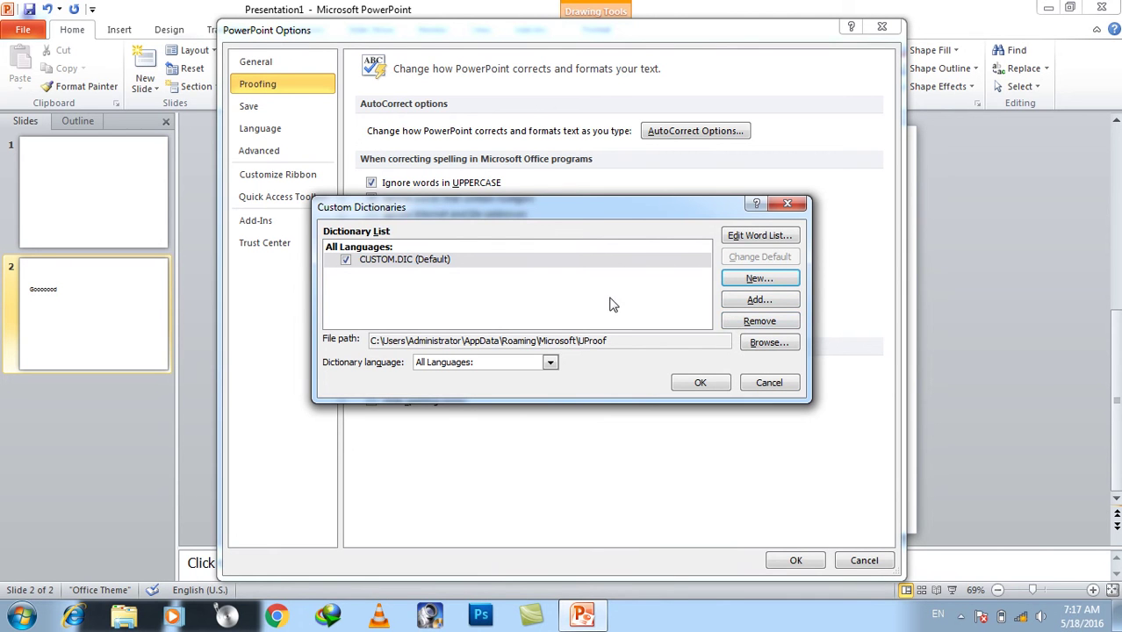
click(736, 322)
click(532, 349)
Add CUSTOM.DIC back with All Languages and accept the Custom Dictionaries settings.
click(784, 301)
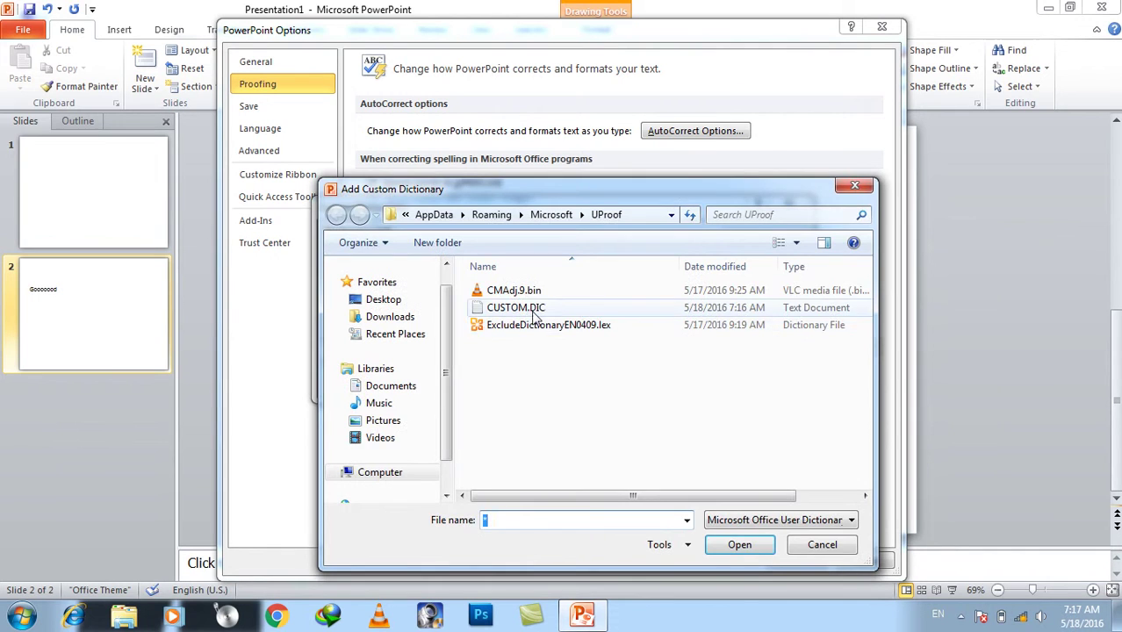
double_click(535, 309)
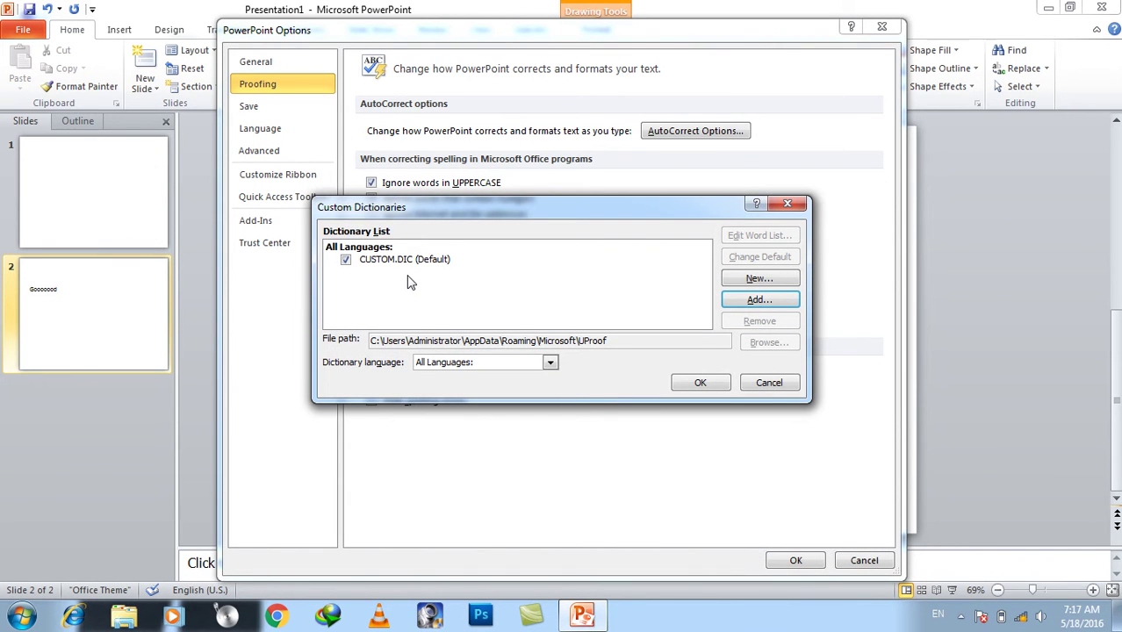
click(446, 365)
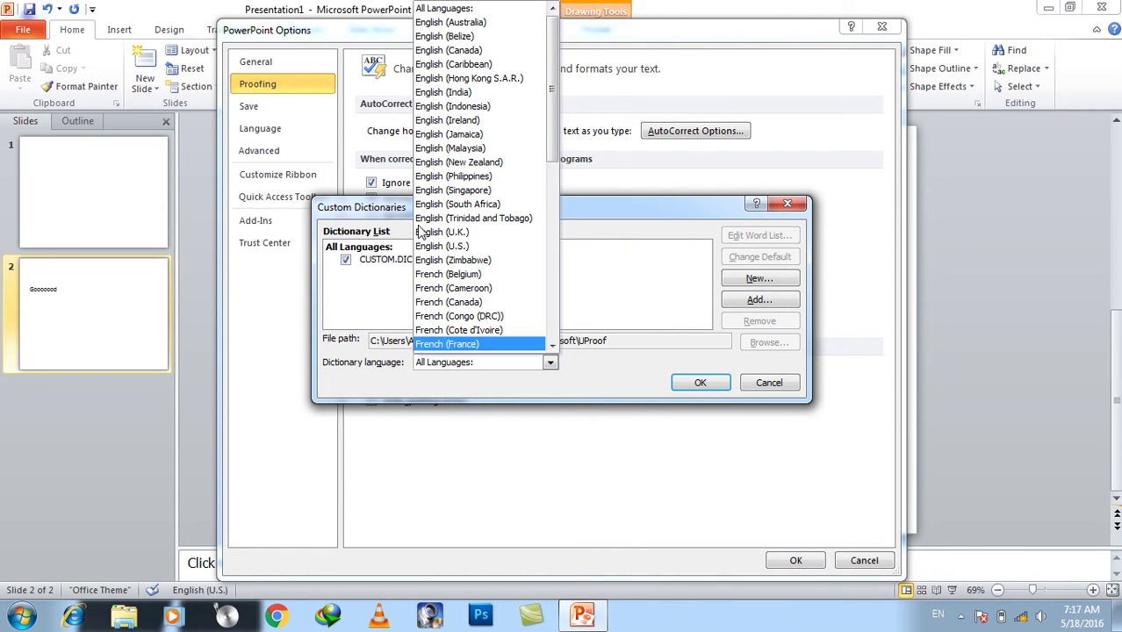
click(390, 384)
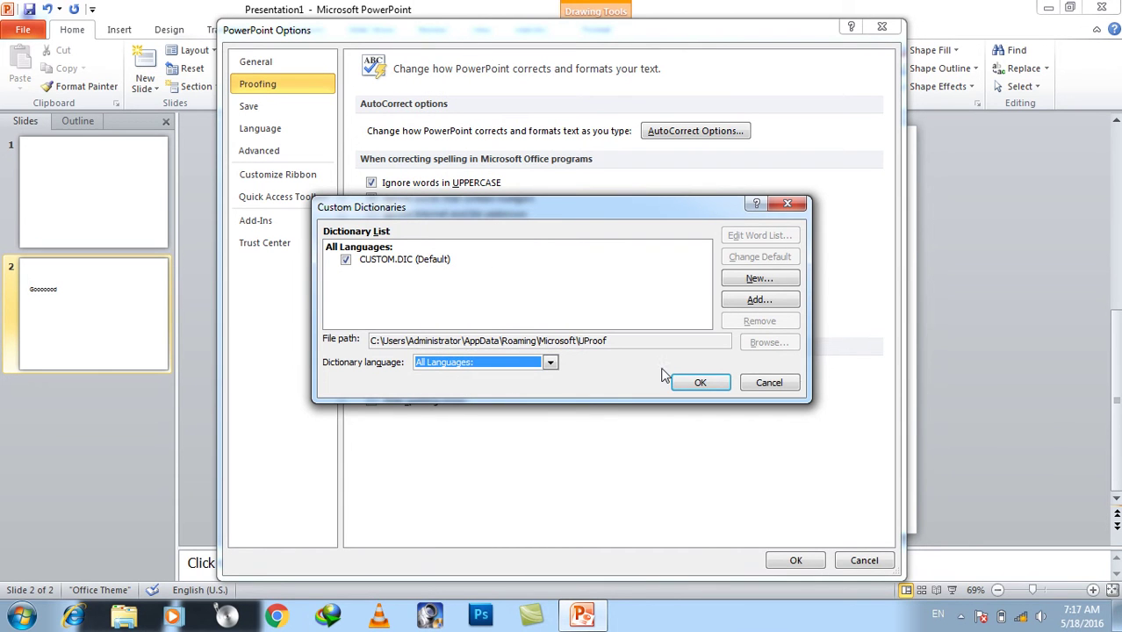
click(707, 382)
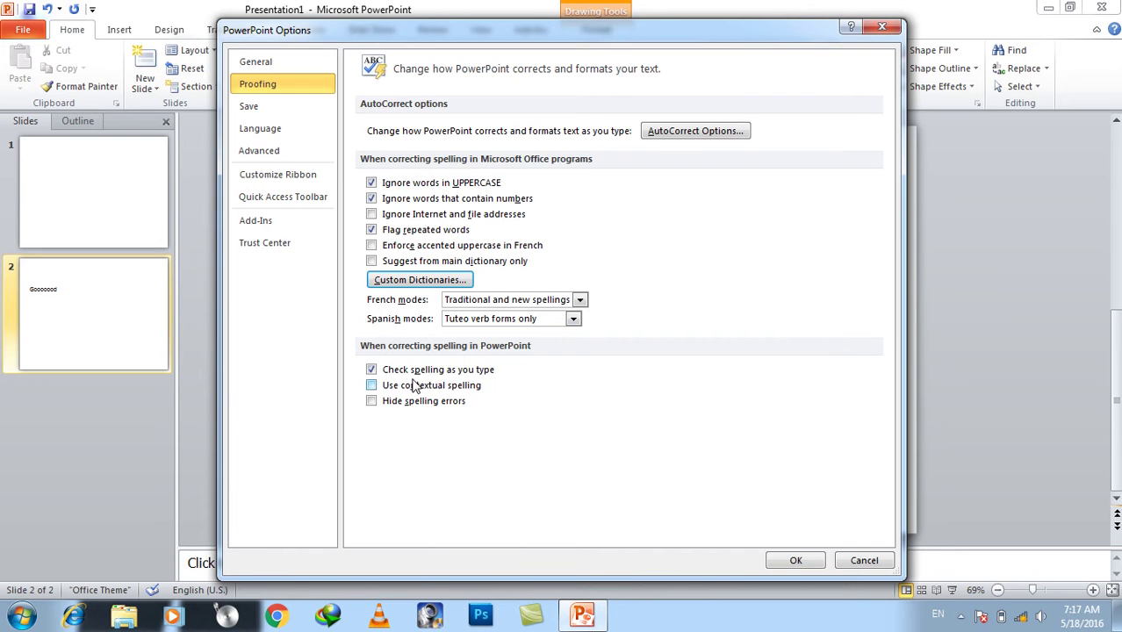
Close Options and replace the slide text Gooooood with Fineeee.
click(849, 557)
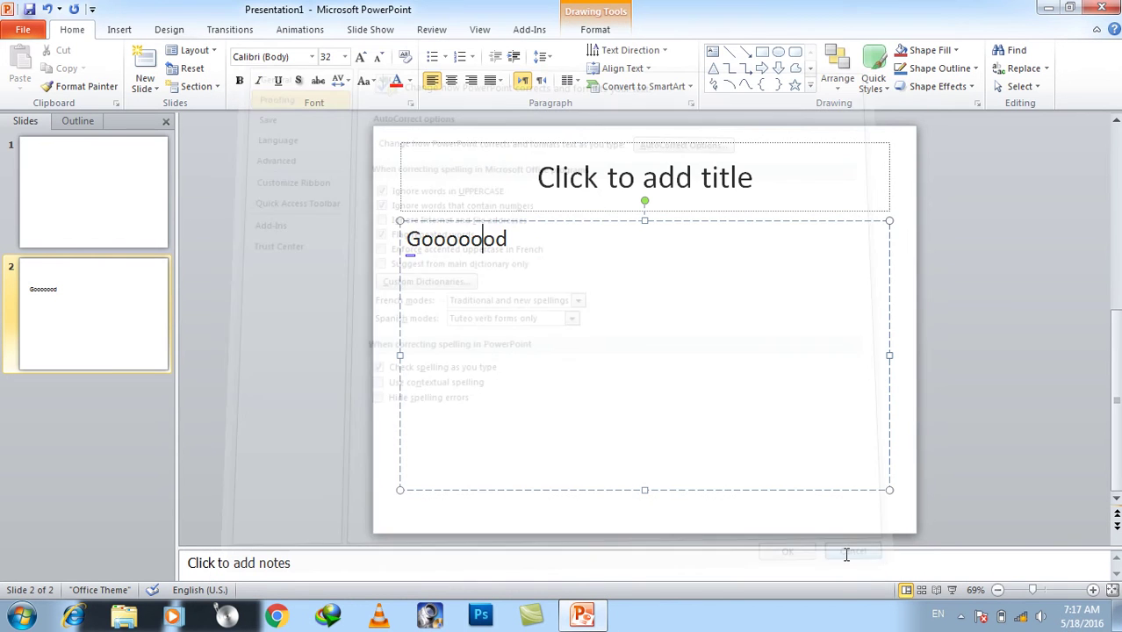
key(ctrl+a)
key(BackSpace)
text(fineeee)
key(Return)
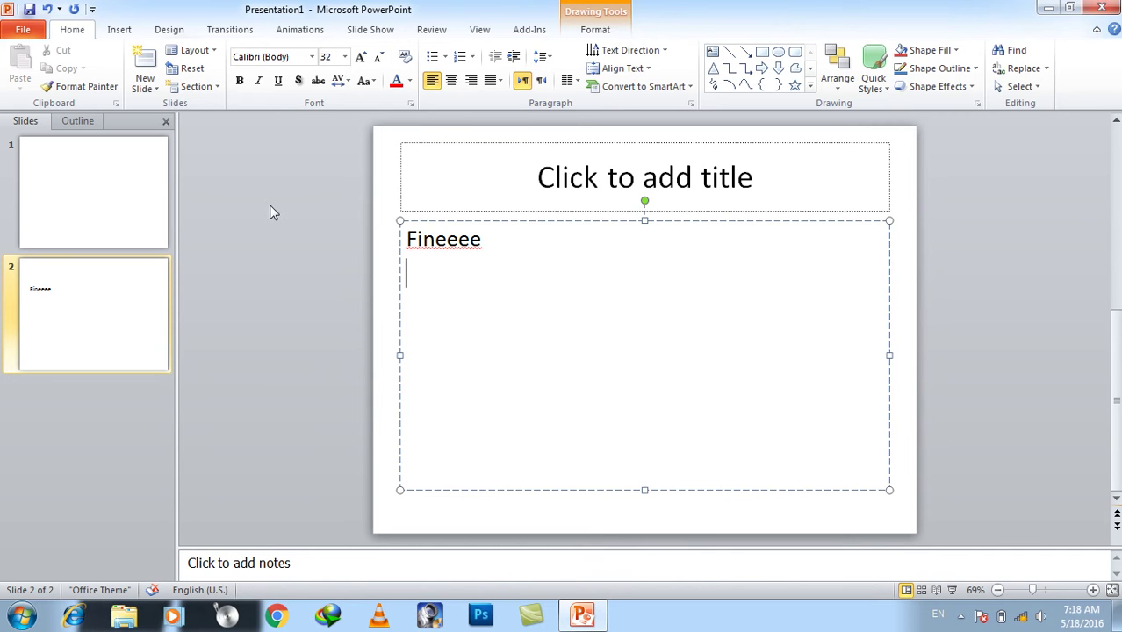
Turn off 'Check spelling as you type' in Proofing and apply it.
click(23, 29)
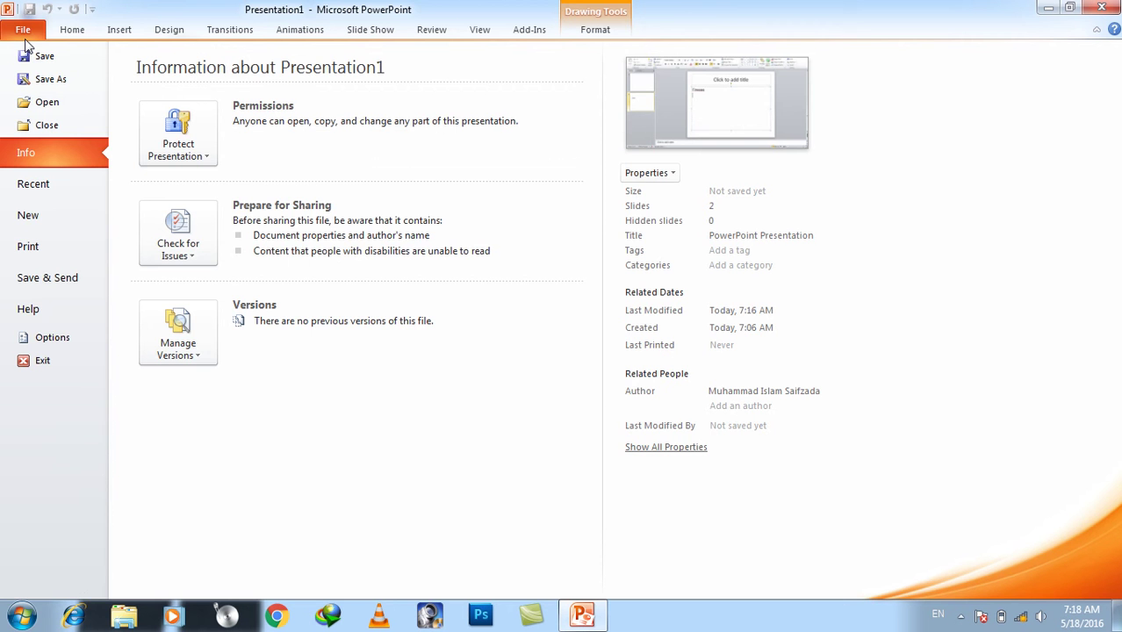
click(53, 337)
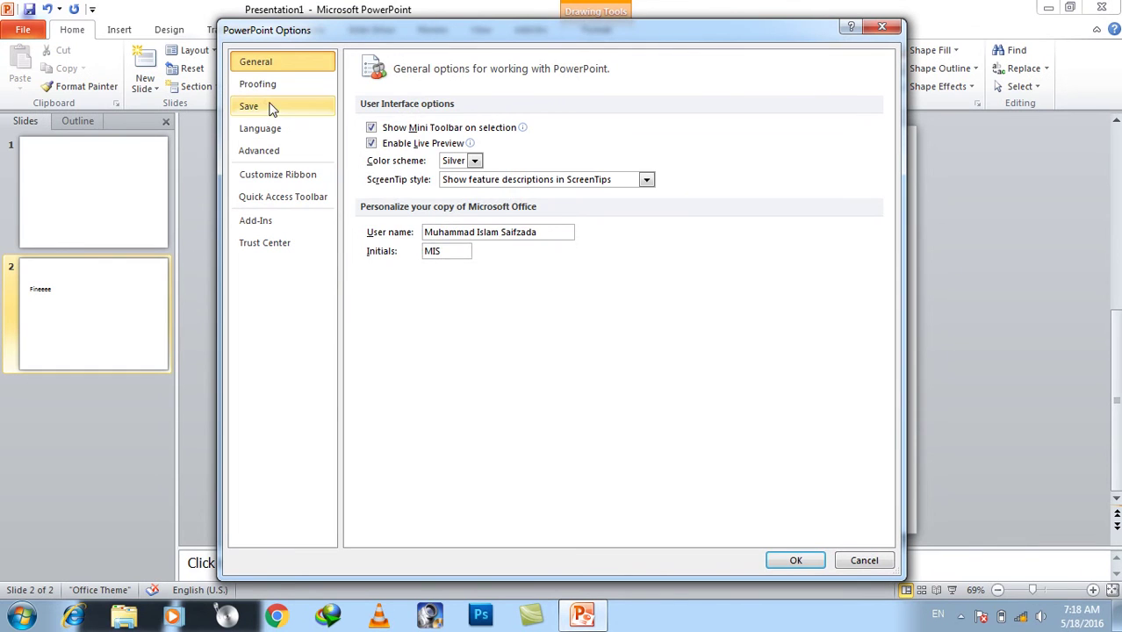
click(257, 83)
click(371, 370)
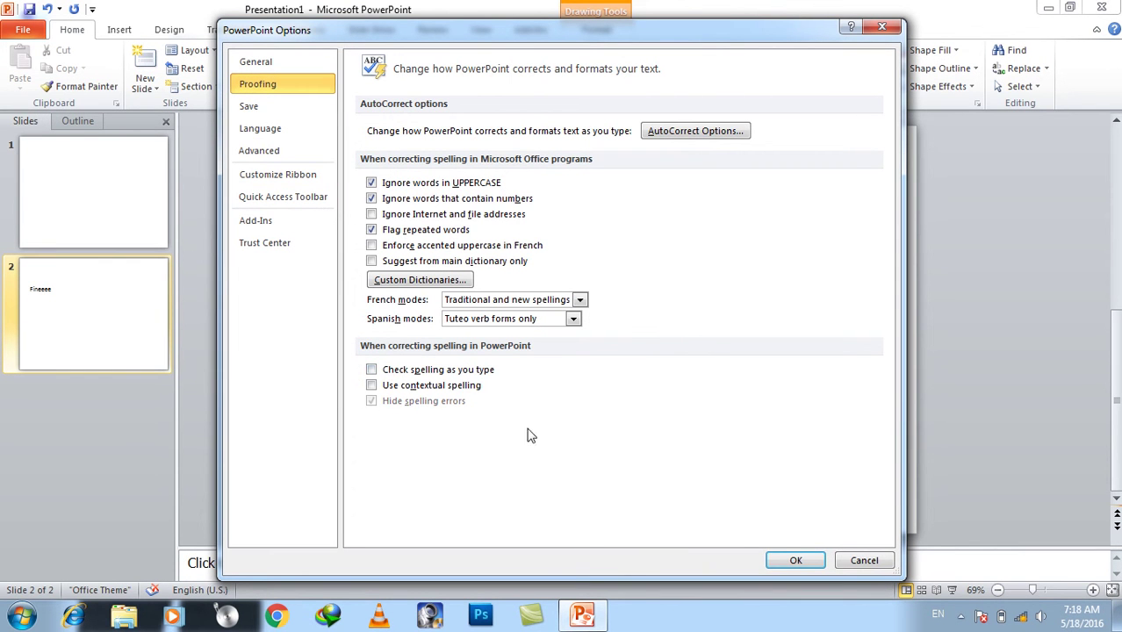
click(790, 558)
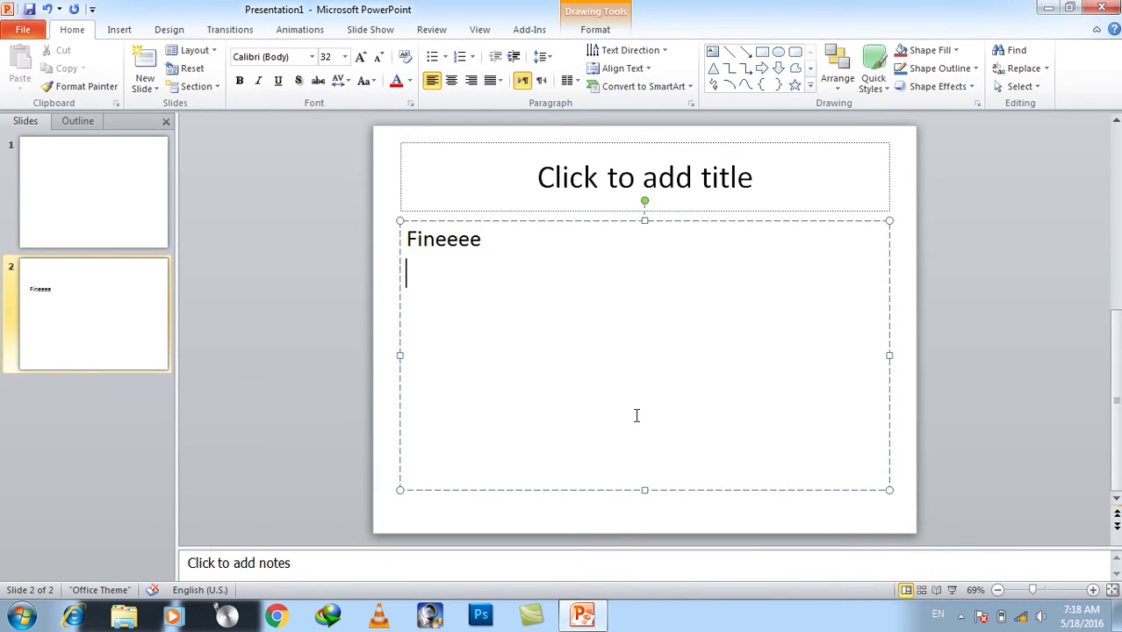
Re-enable 'Check spelling as you type', leaving contextual spelling off, and click OK.
click(23, 29)
click(54, 337)
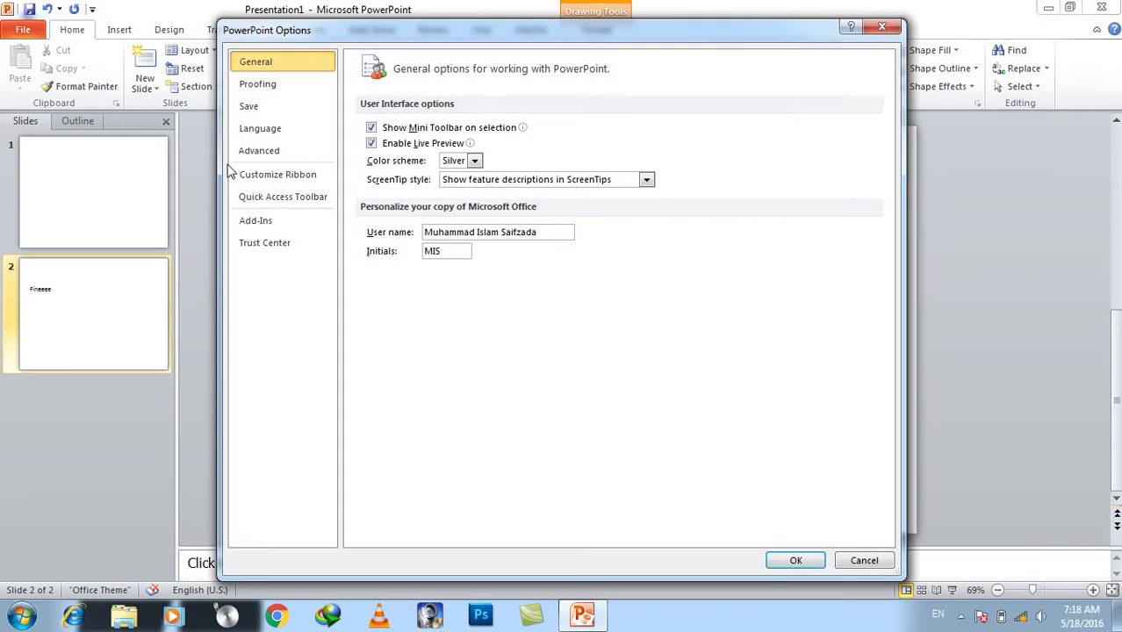
click(257, 84)
click(393, 386)
click(393, 372)
click(394, 386)
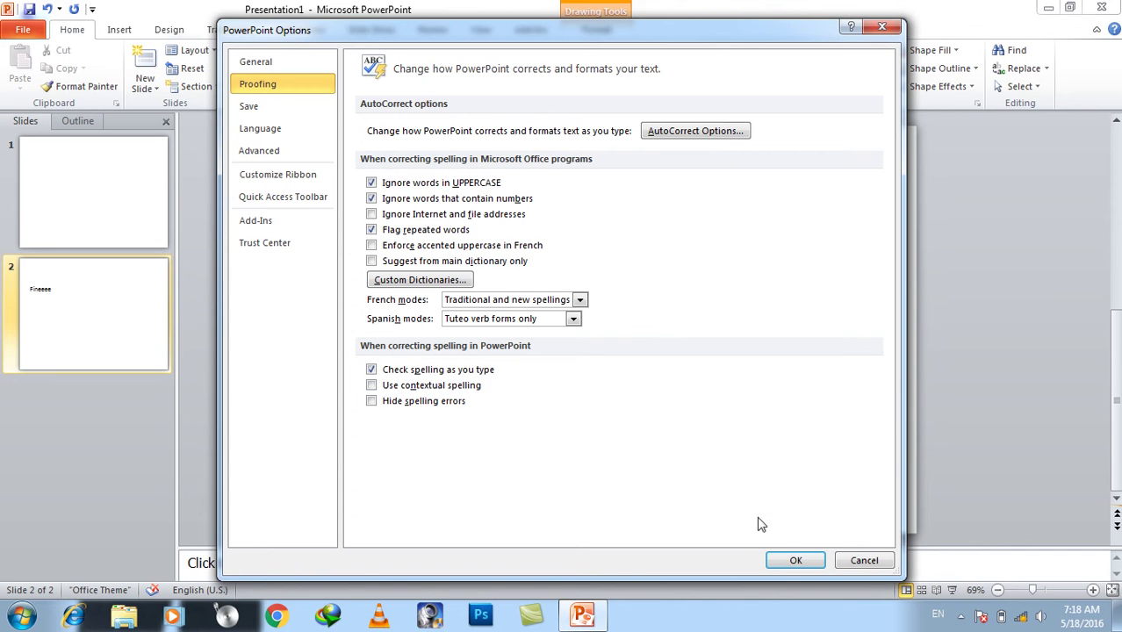
click(785, 562)
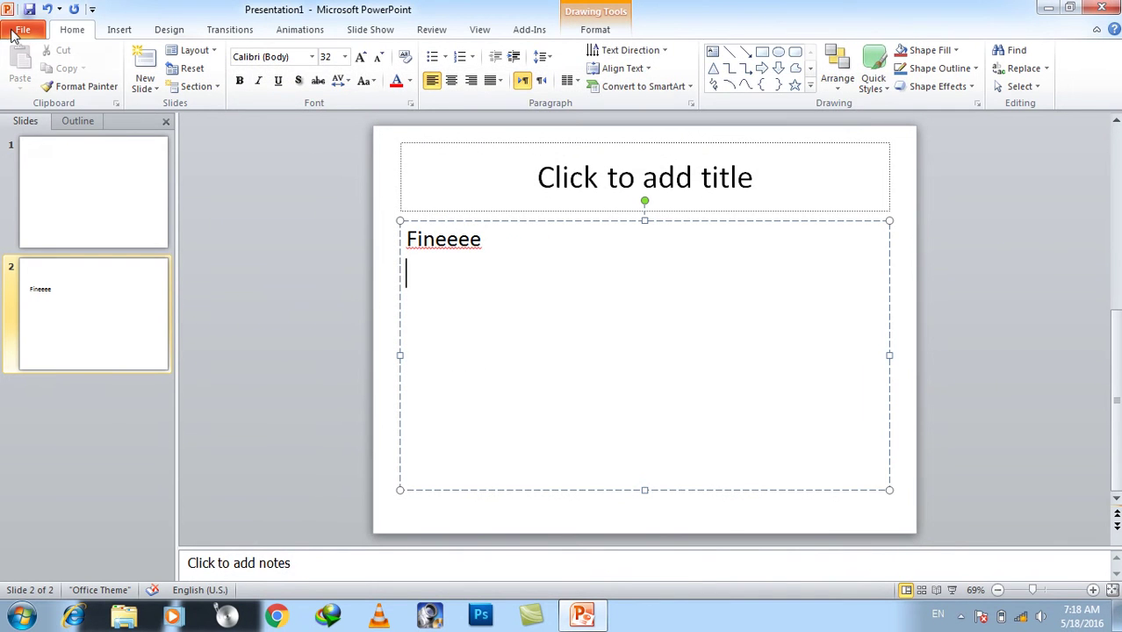
Reopen the Proofing settings to confirm them and close Options.
click(12, 35)
click(27, 336)
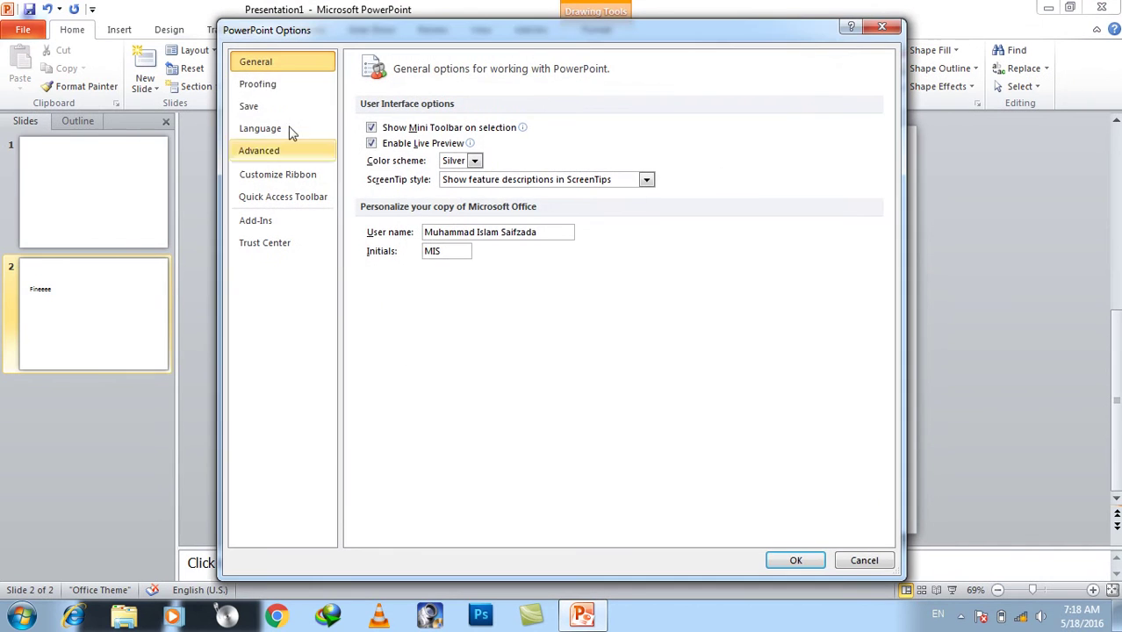
click(267, 85)
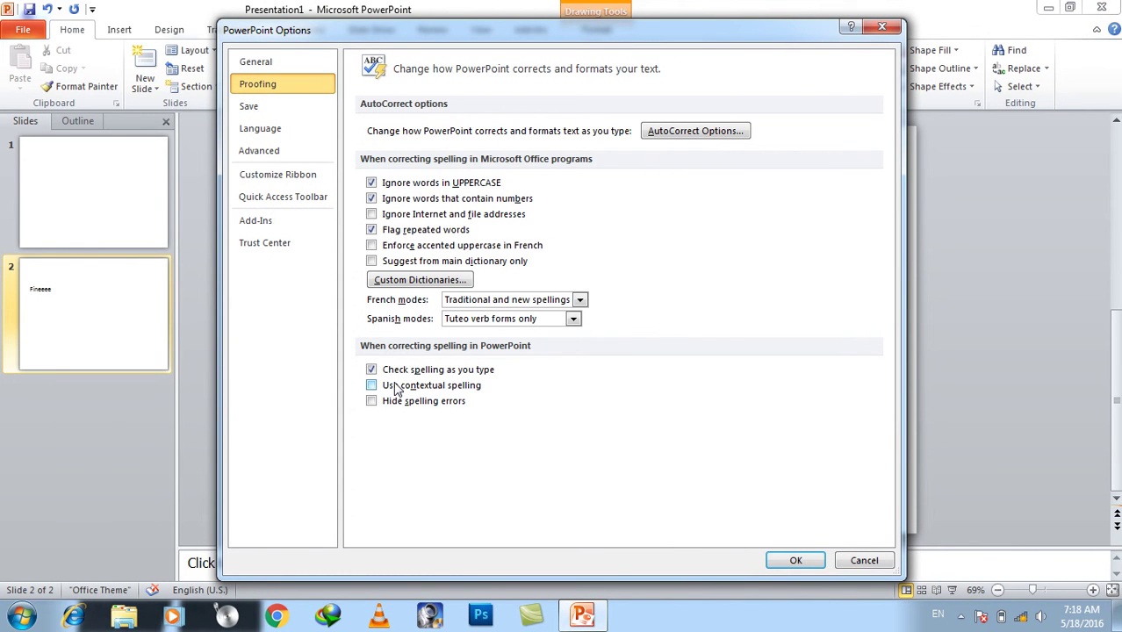
key(Return)
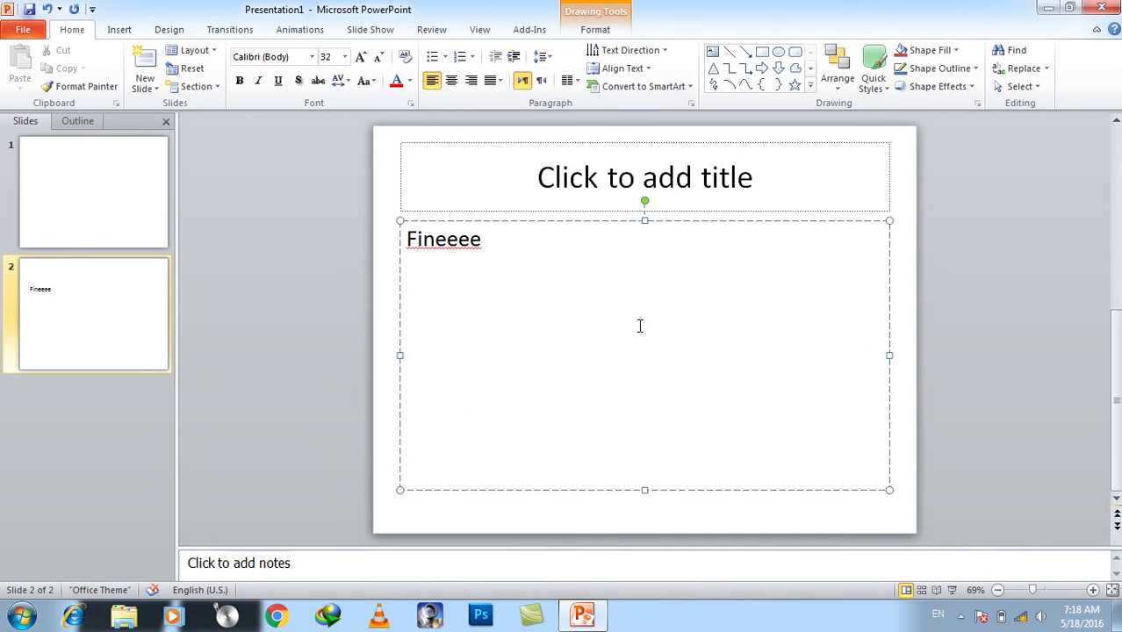
Replace Fineeee with شایسته then good, switching between Persian and English keyboards.
key(ctrl+a)
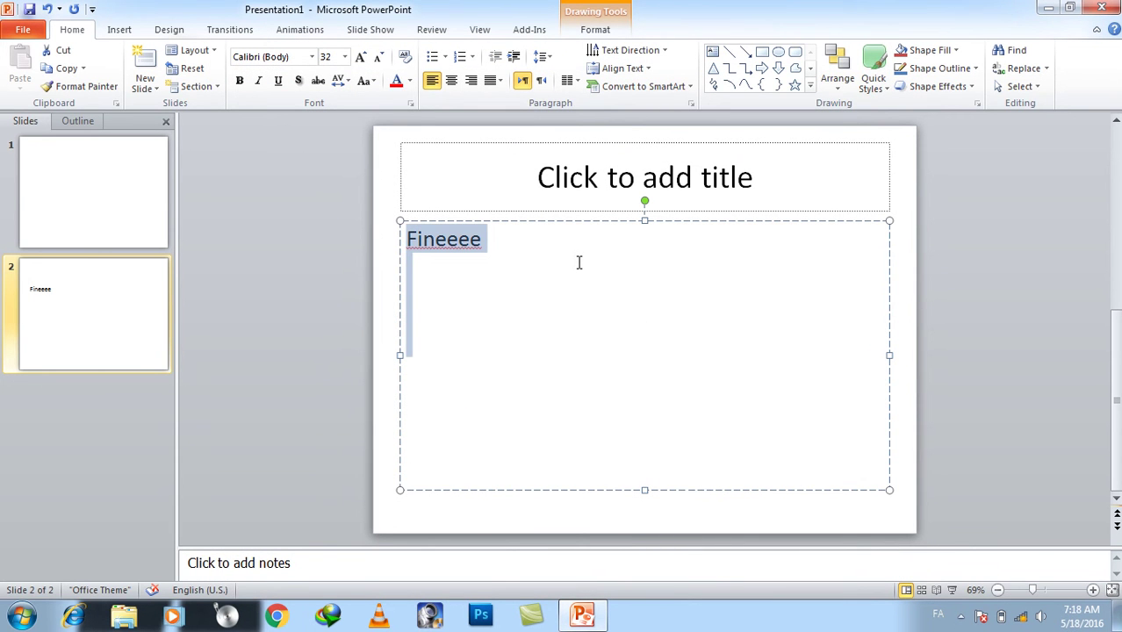
text(خو)
key(BackSpace)
key(BackSpace)
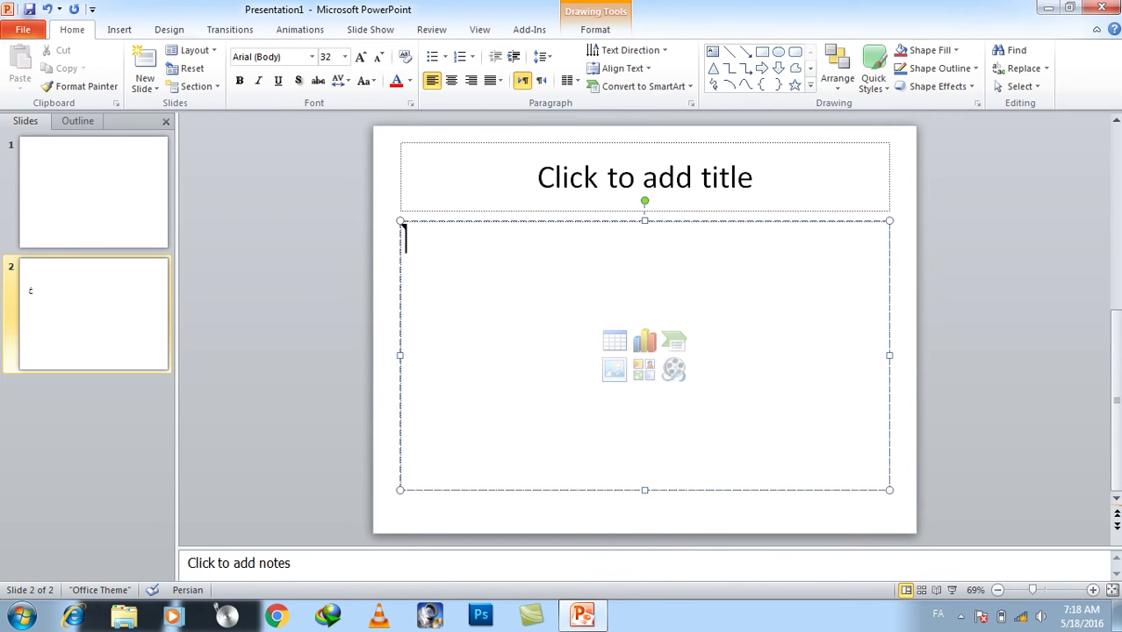
key(alt+shift)
text(شایسته)
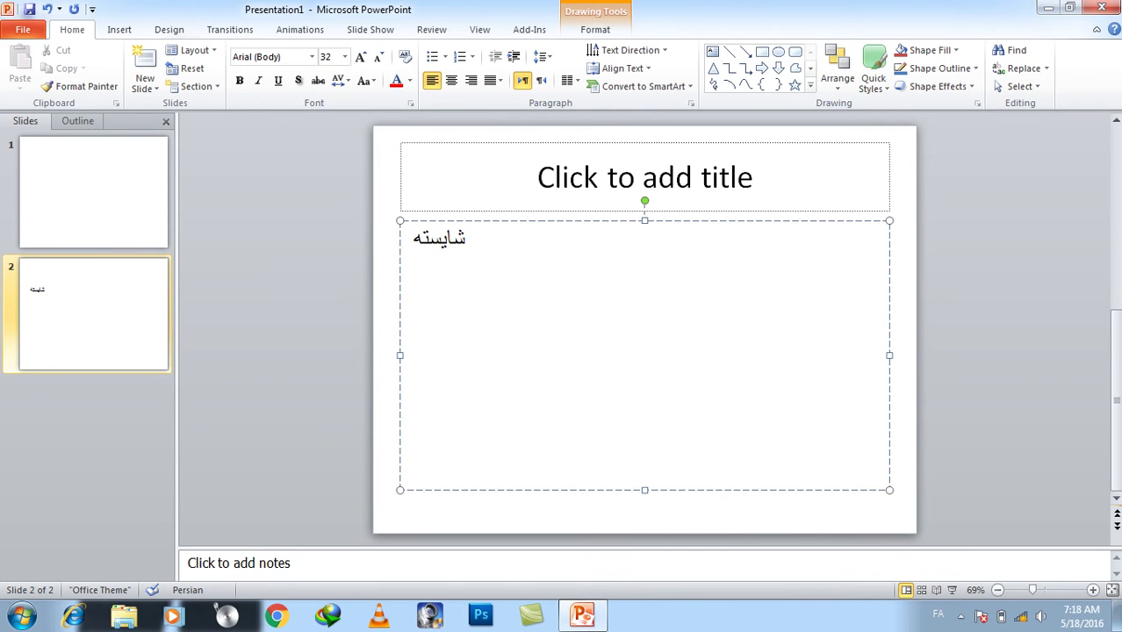
key(alt+shift)
text(Goo)
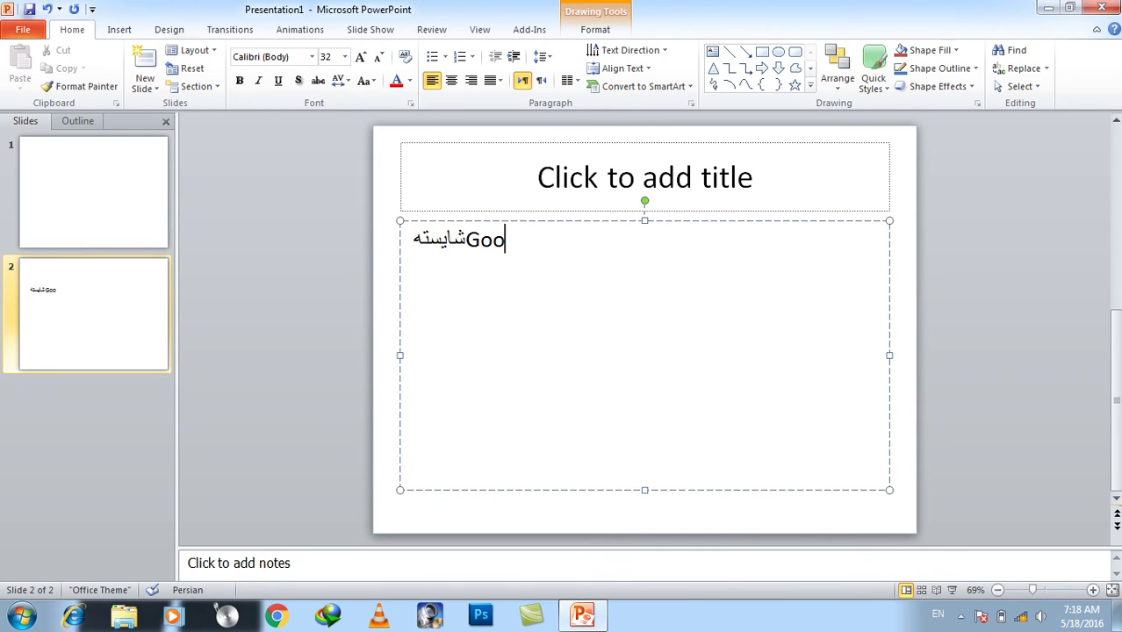
text(d)
key(BackSpace)
key(BackSpace)
key(BackSpace)
key(BackSpace)
text(good)
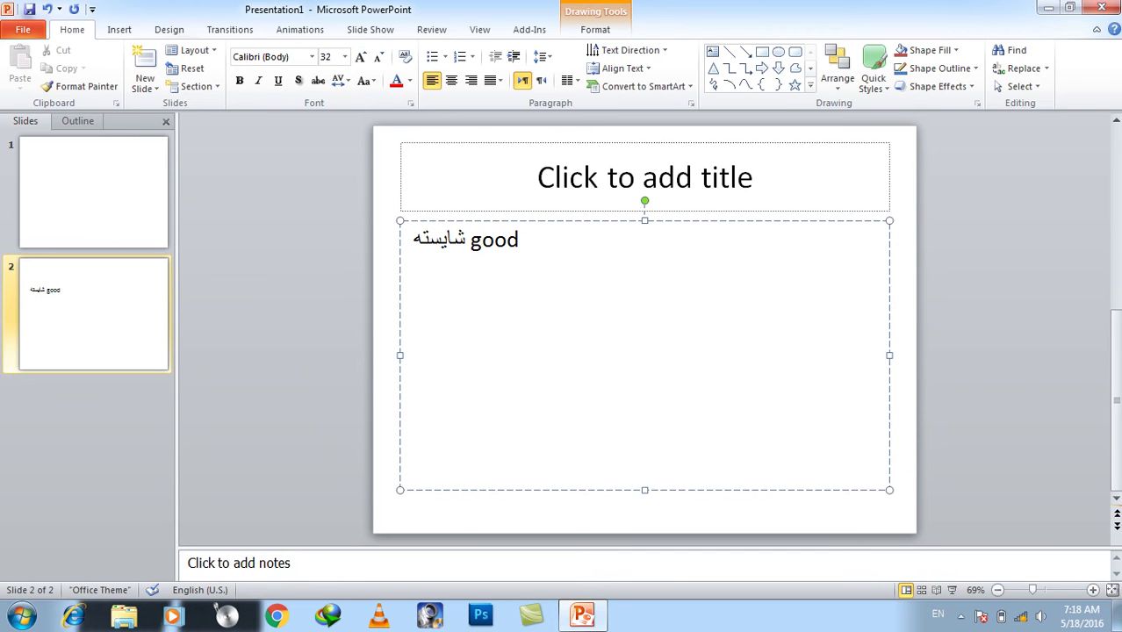
key(Return)
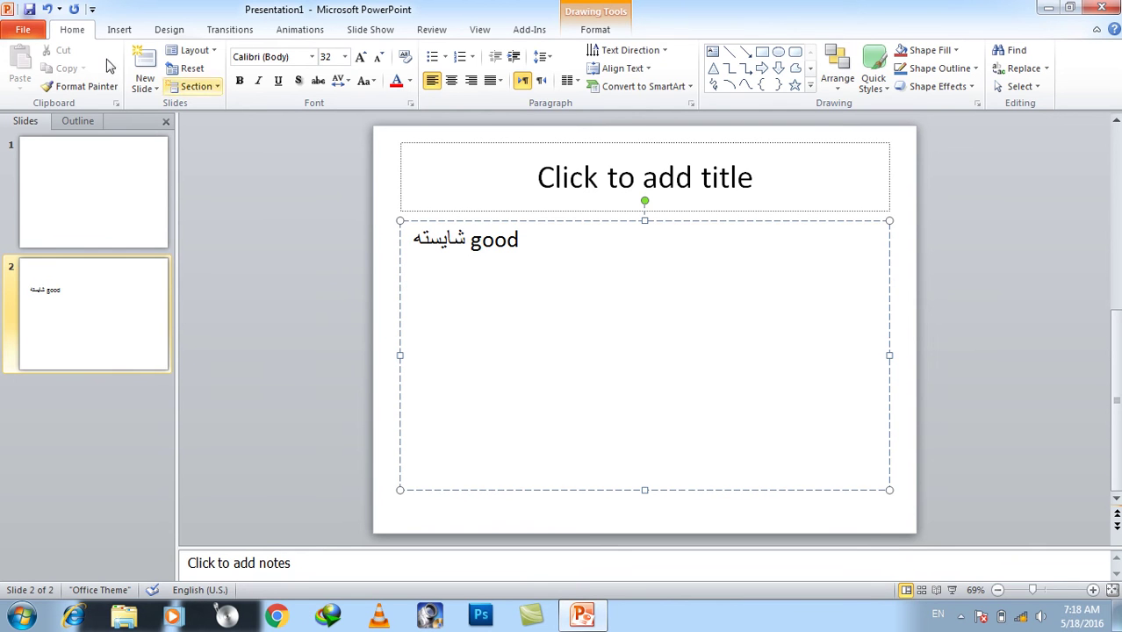
Try contextual spelling in Proofing, then cancel Options without keeping the change.
click(23, 29)
click(80, 339)
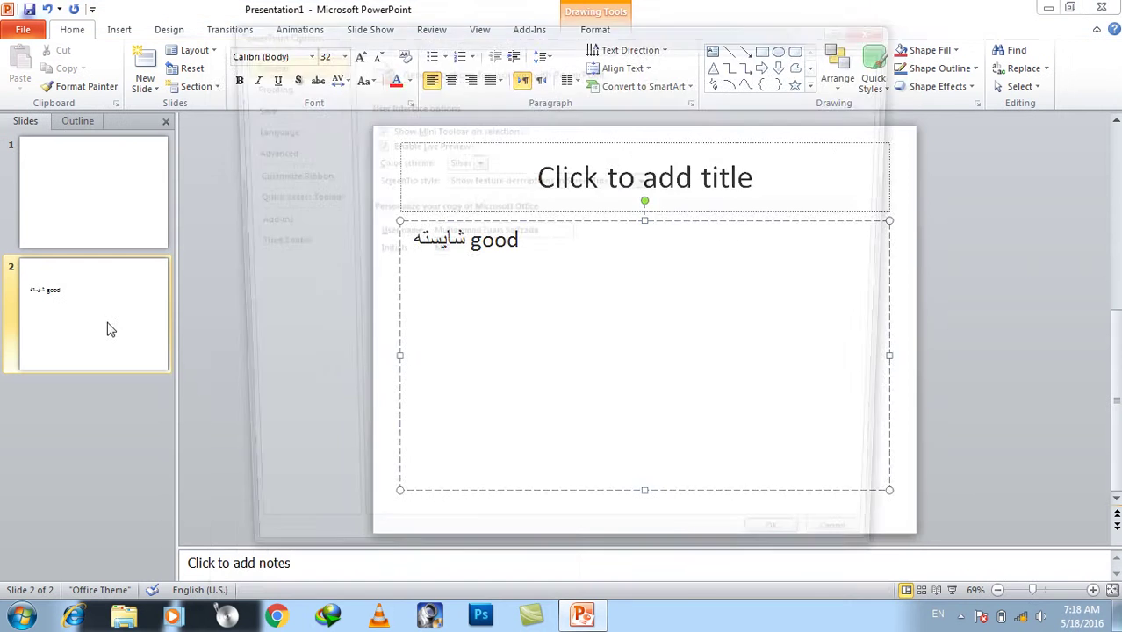
click(257, 87)
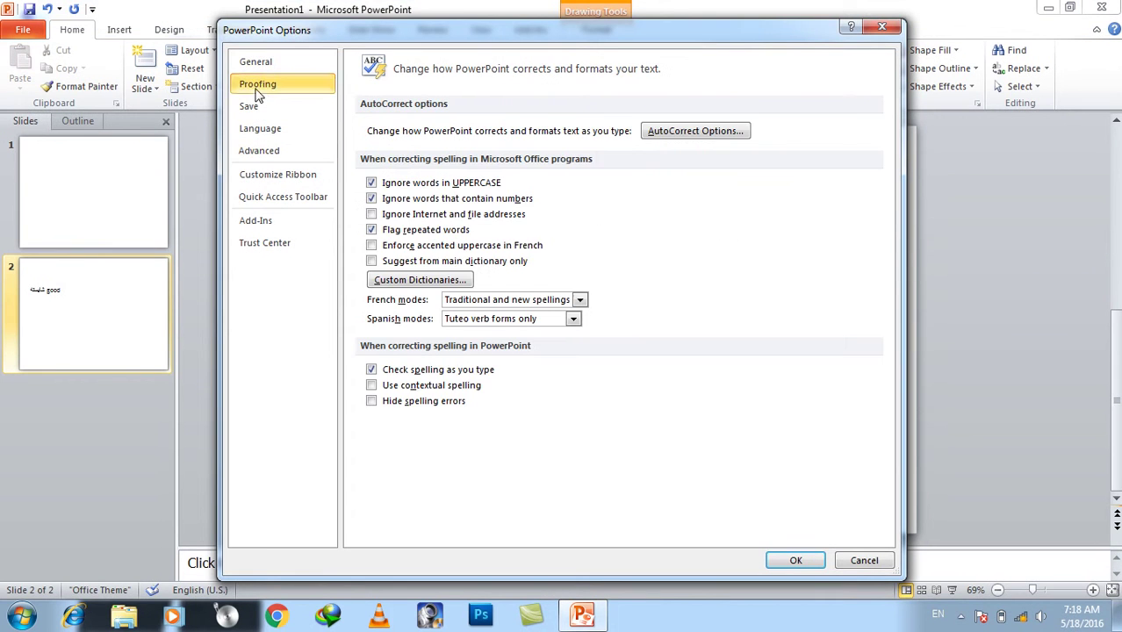
click(409, 387)
drag(532, 39, 544, 43)
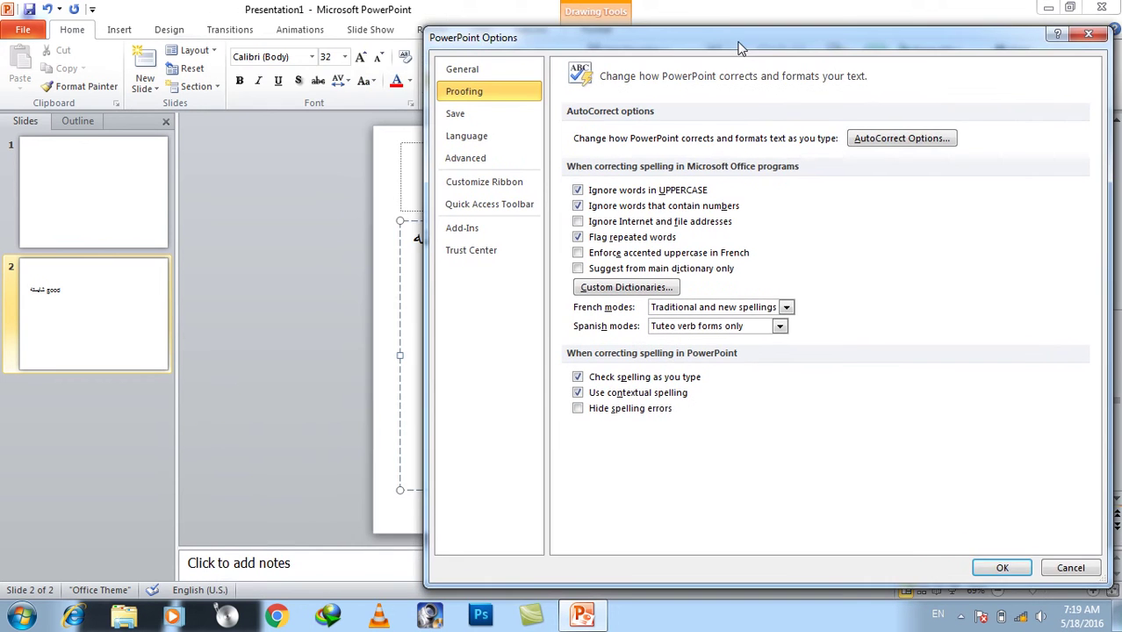
click(876, 564)
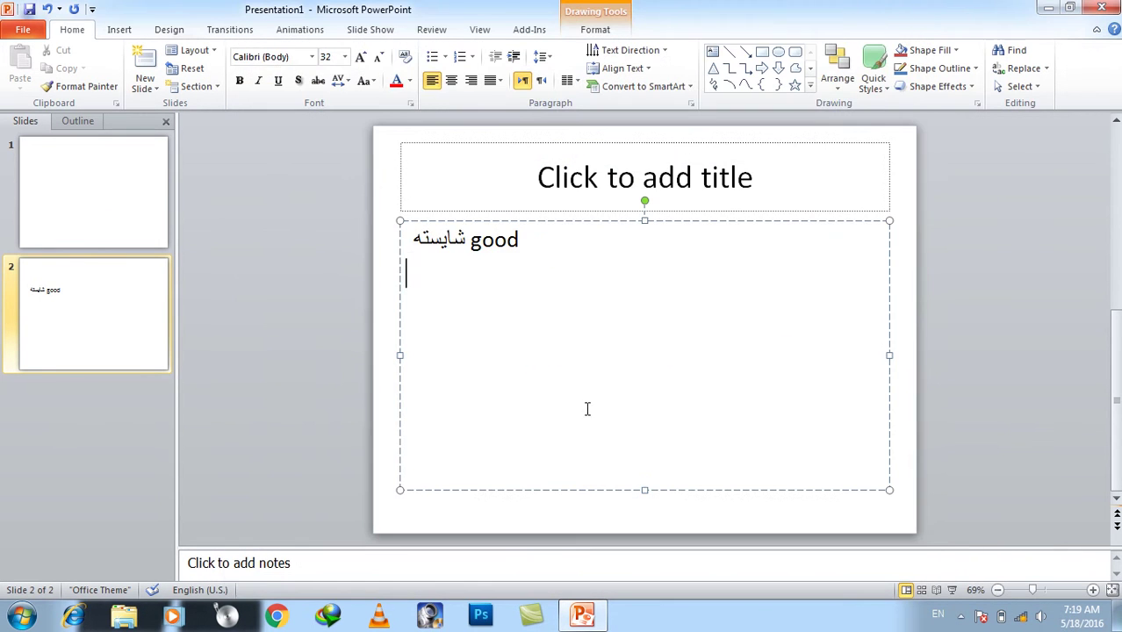
Replace the line 'شایسته good' with Fineeeee and start a new line.
drag(587, 408, 308, 232)
text(fineeeee)
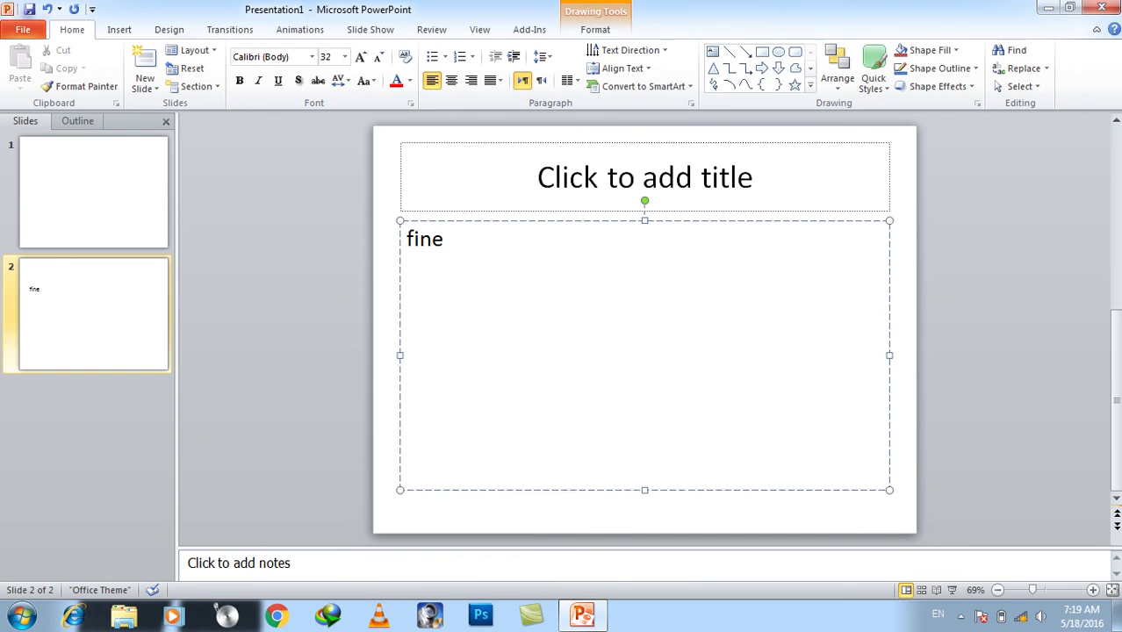
key(Return)
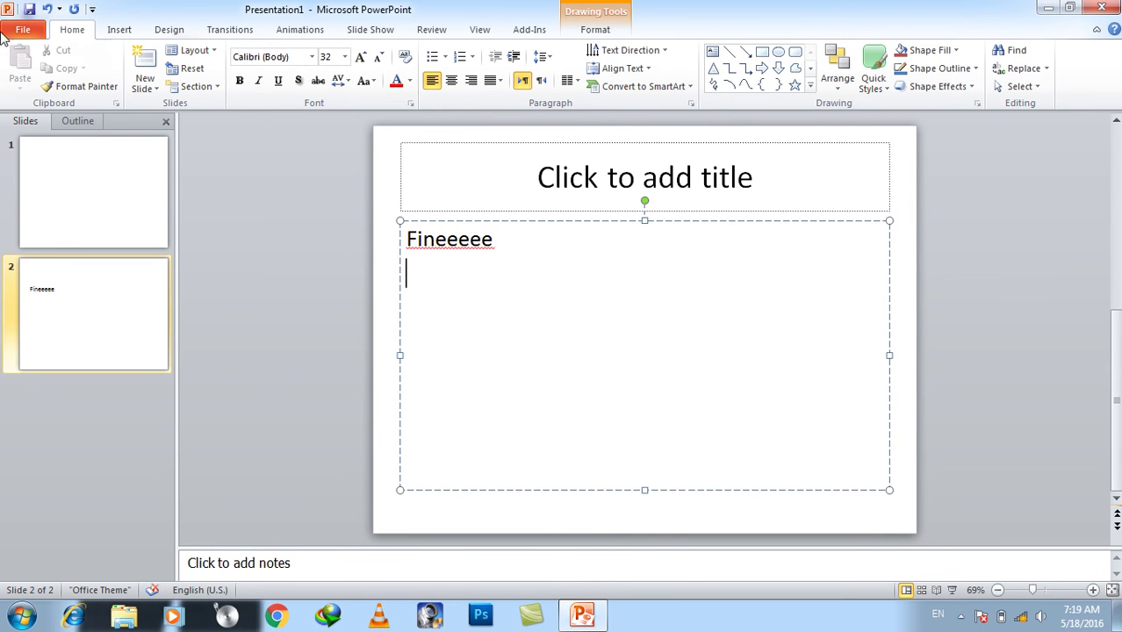
Tick 'Hide spelling errors' in Proofing and click OK.
click(19, 32)
click(30, 337)
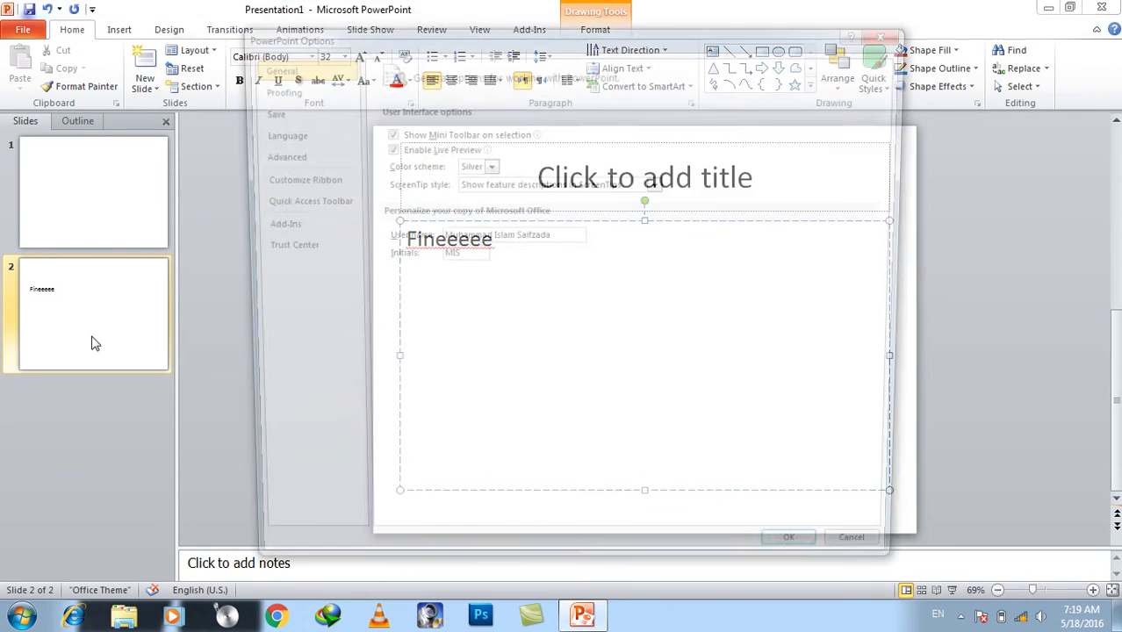
drag(463, 42, 760, 44)
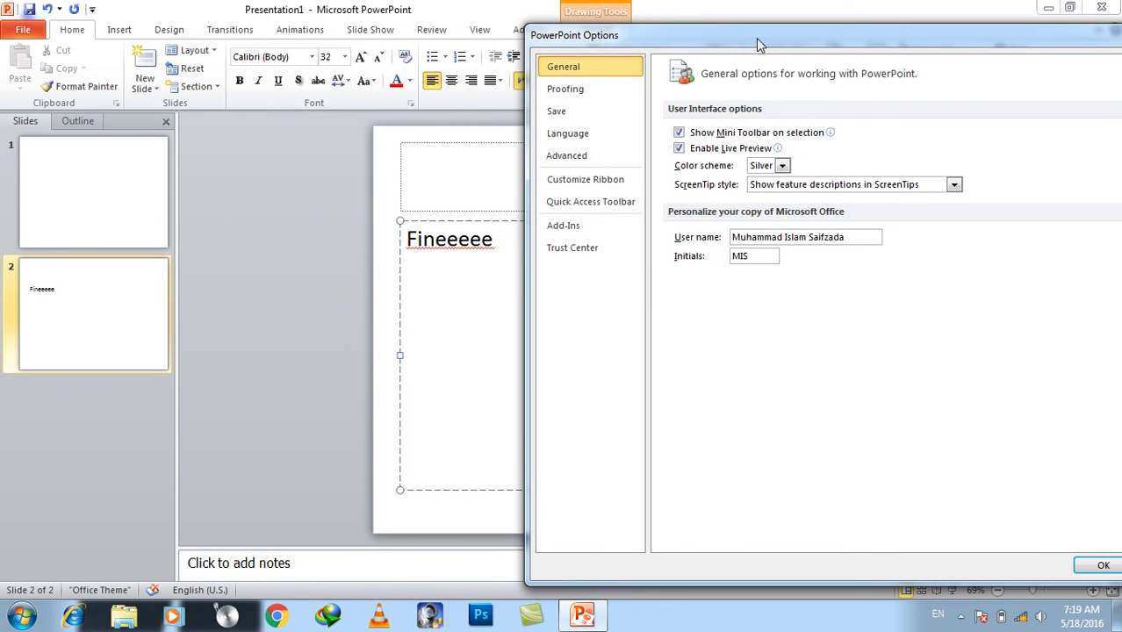
click(575, 88)
click(711, 409)
click(1104, 564)
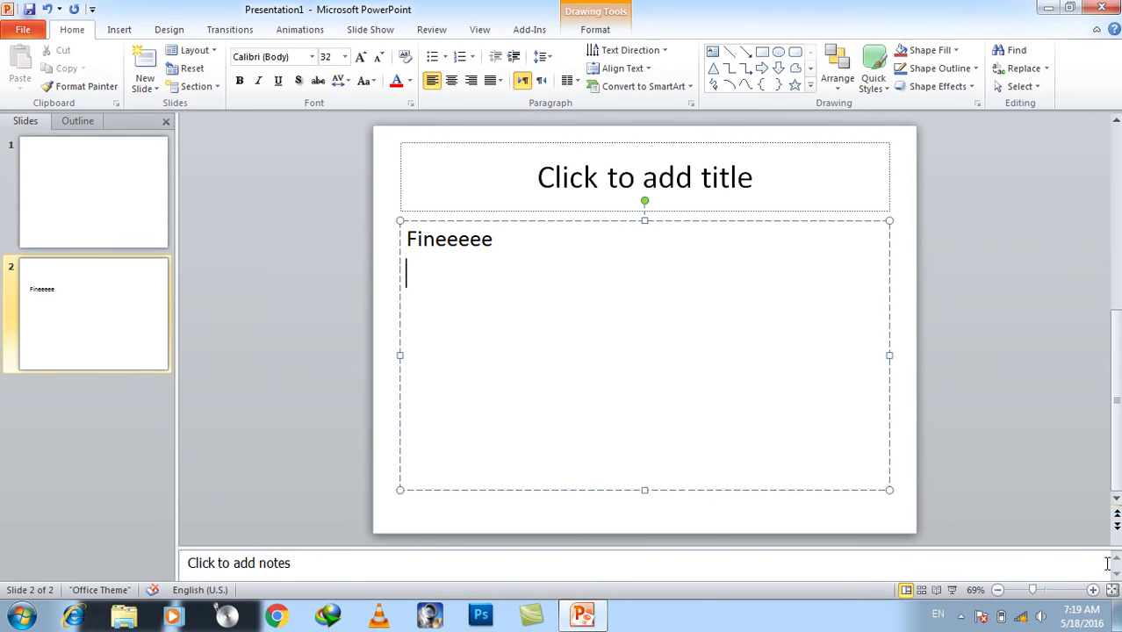
Run a spell check, then untick 'Hide spelling errors' in Proofing and confirm.
key(F7)
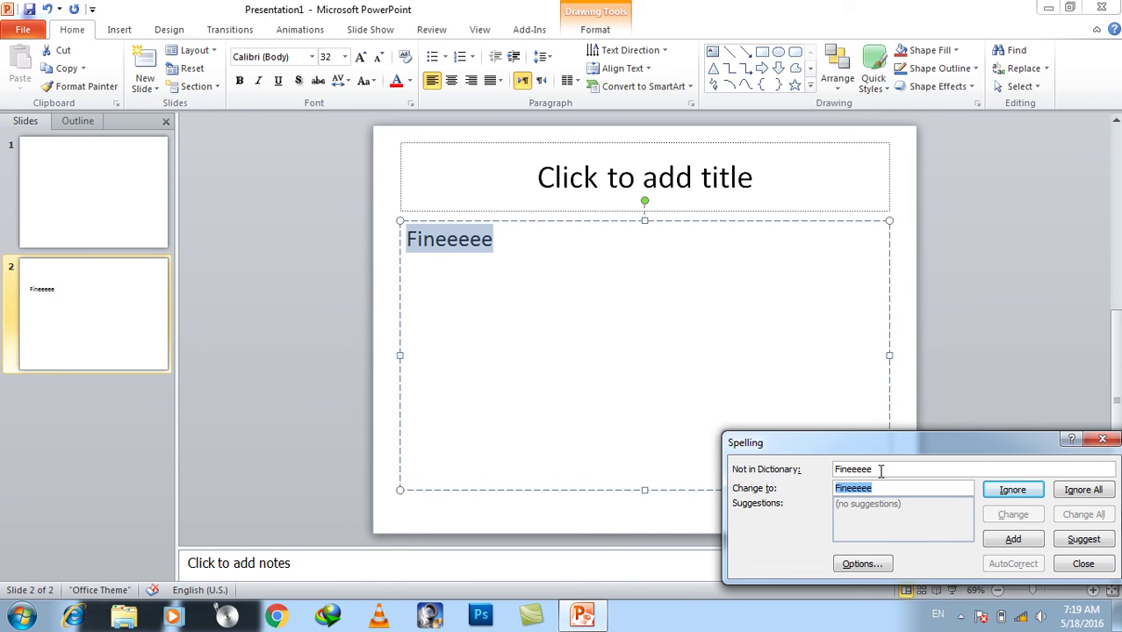
key(Escape)
click(506, 276)
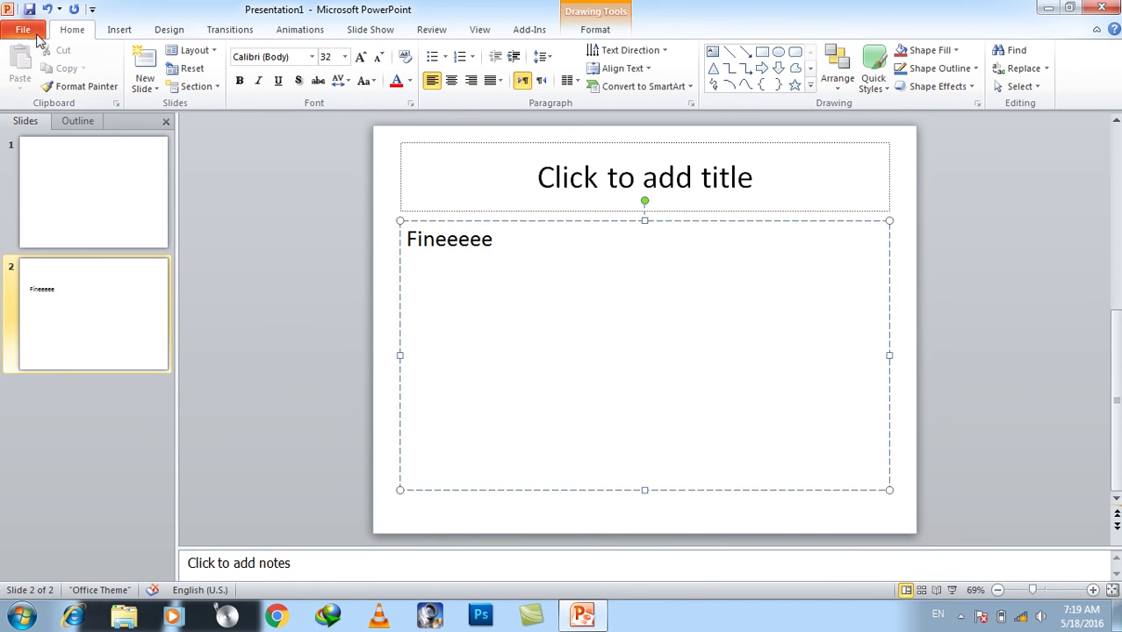
click(23, 30)
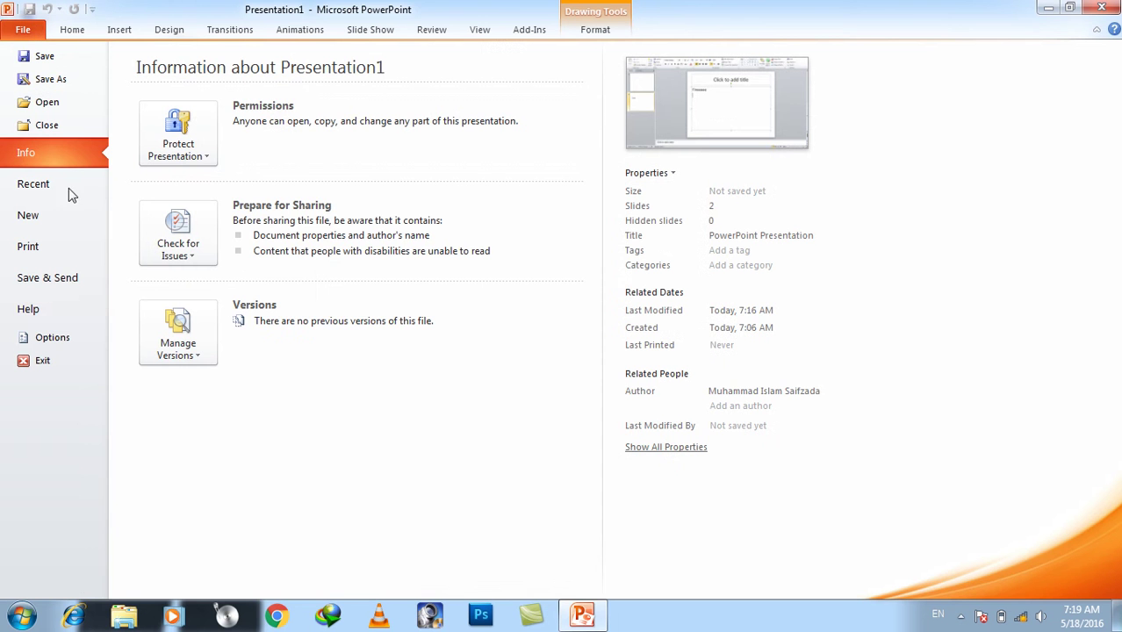
click(63, 344)
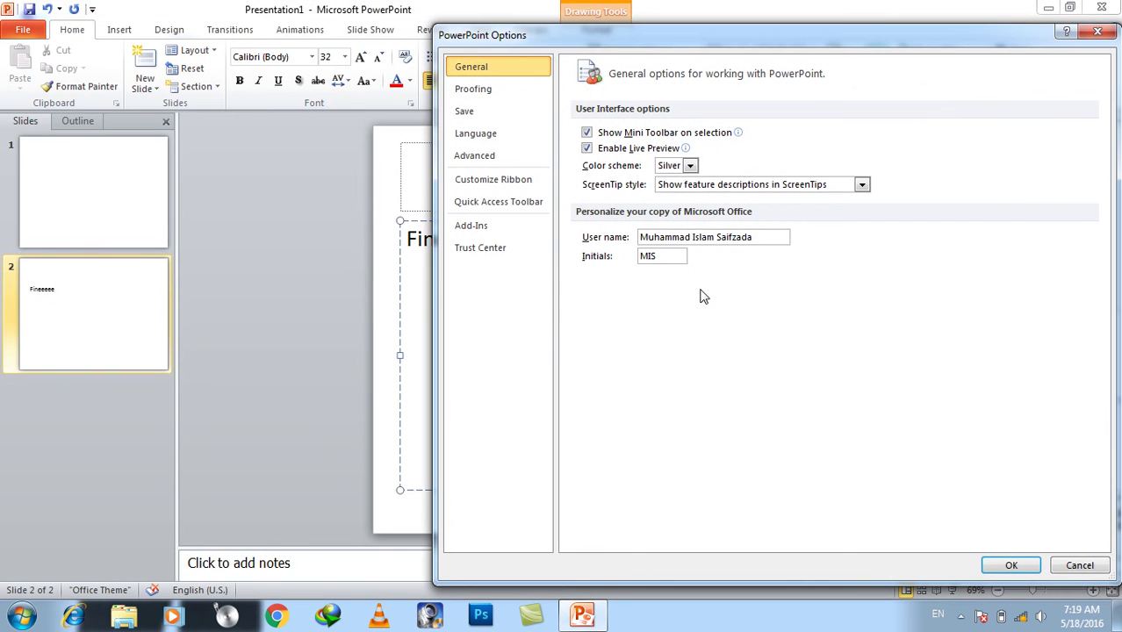
click(482, 91)
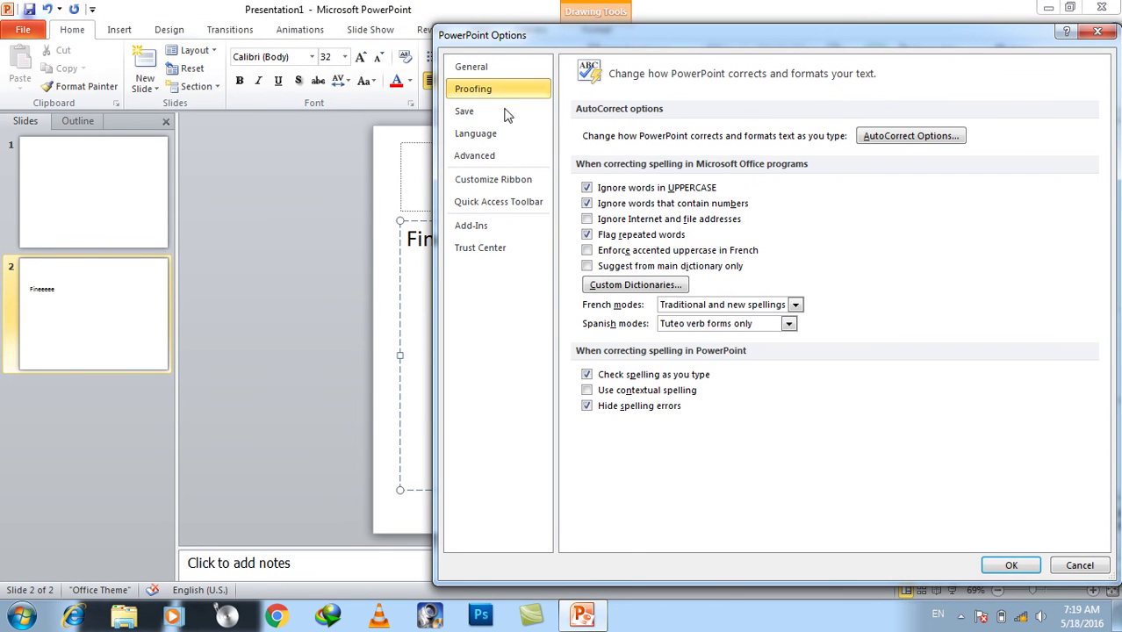
click(607, 408)
key(Return)
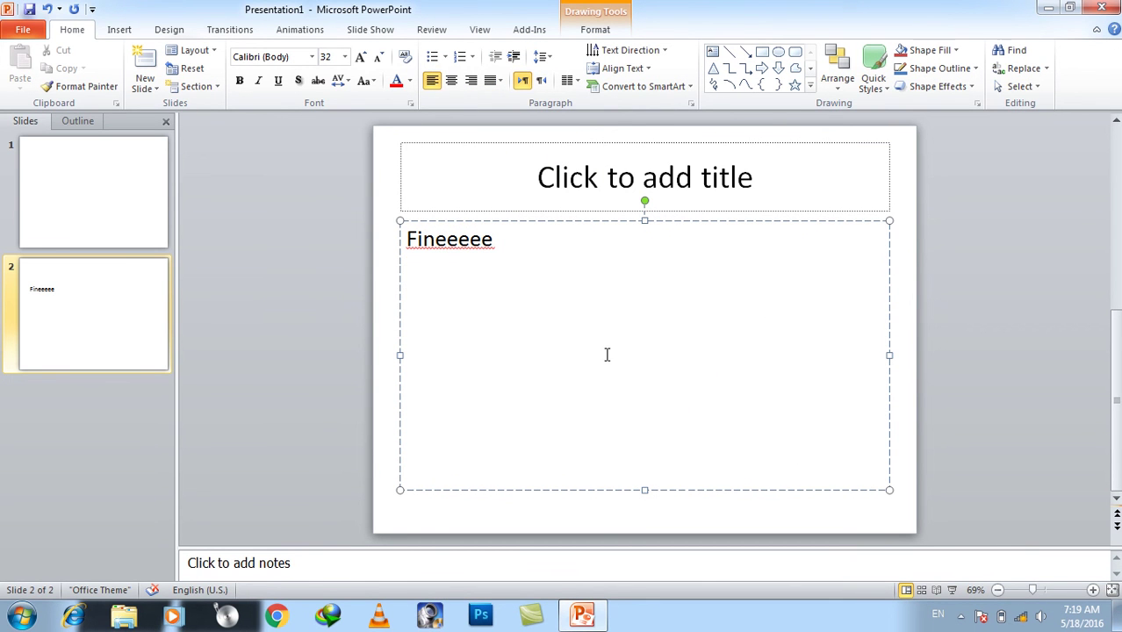
Reopen PowerPoint Options on the Proofing page.
click(25, 29)
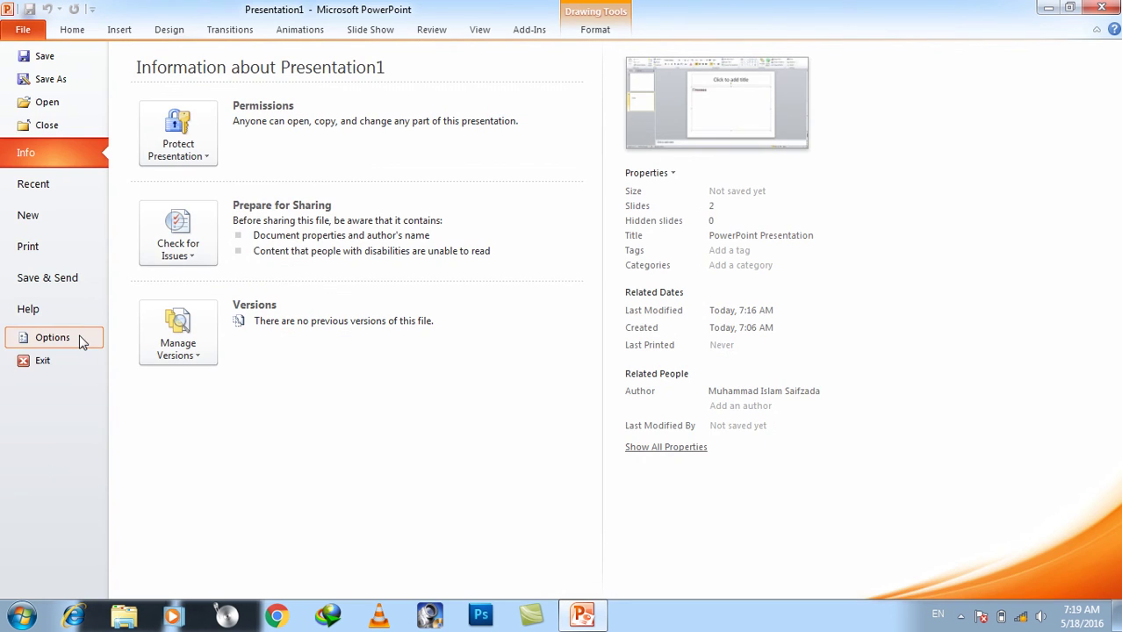
click(35, 336)
click(472, 88)
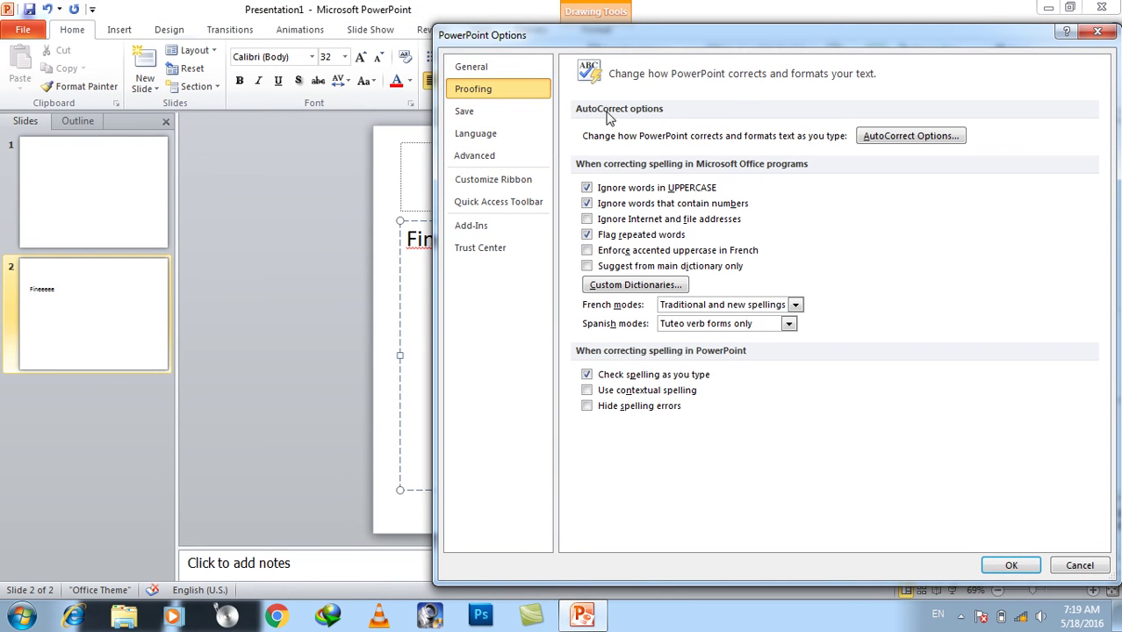